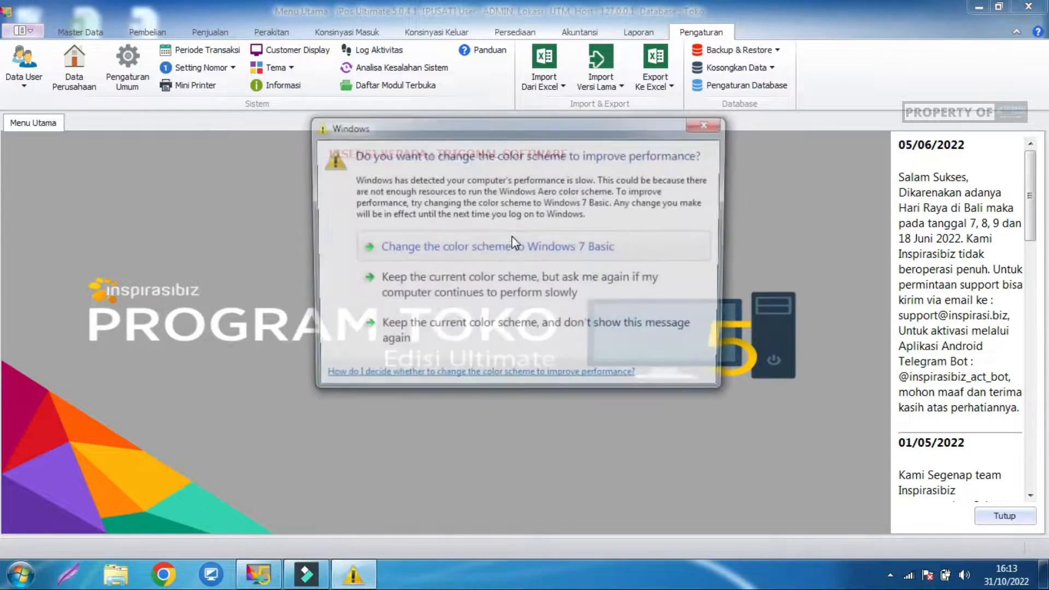
Dismiss the Windows color scheme prompt and open the item list (Daftar Item) from the master data
click(707, 124)
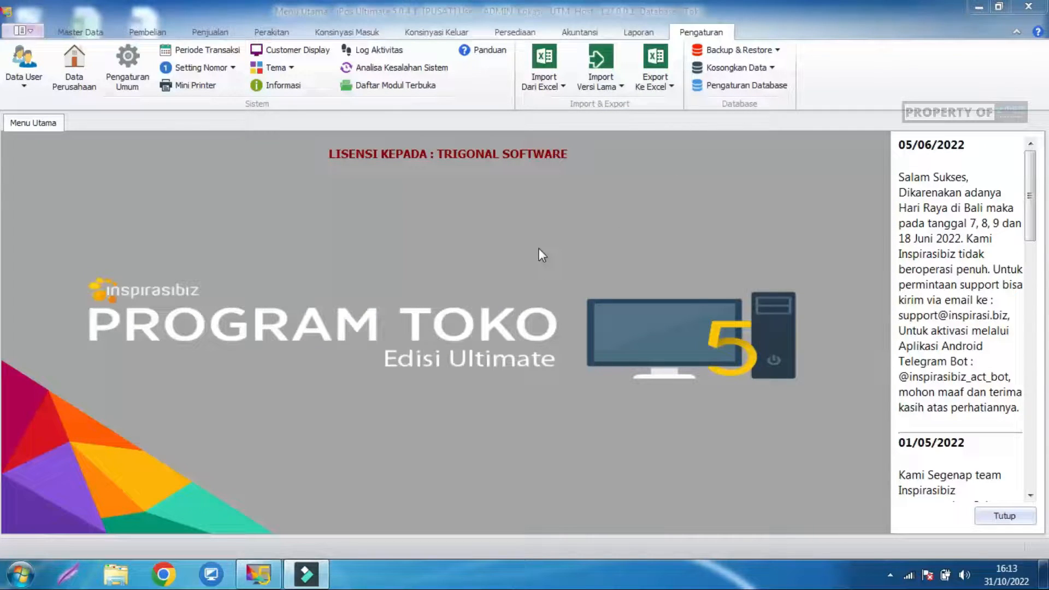
click(82, 34)
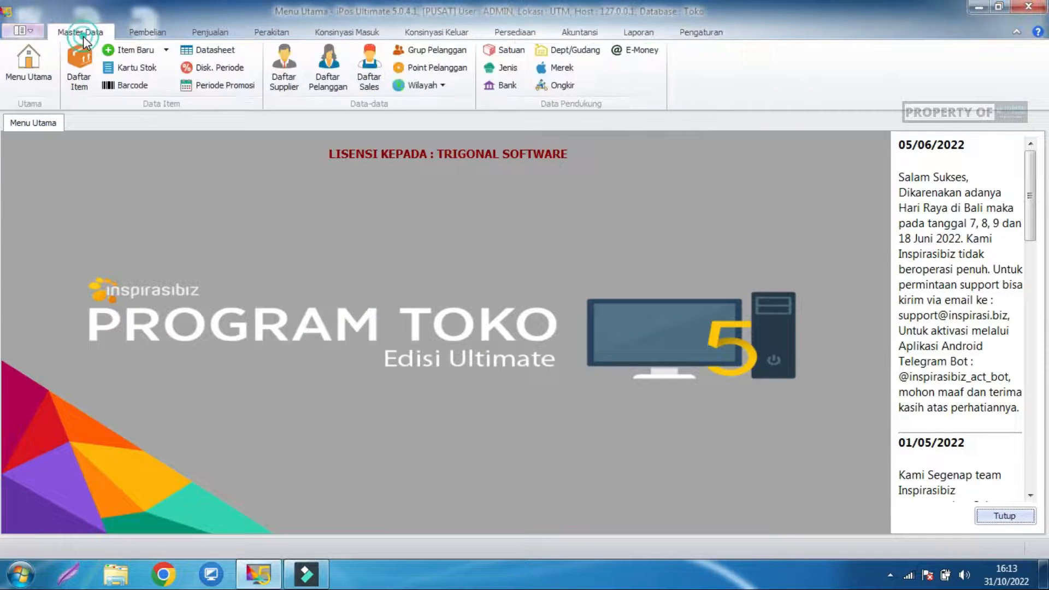
click(84, 49)
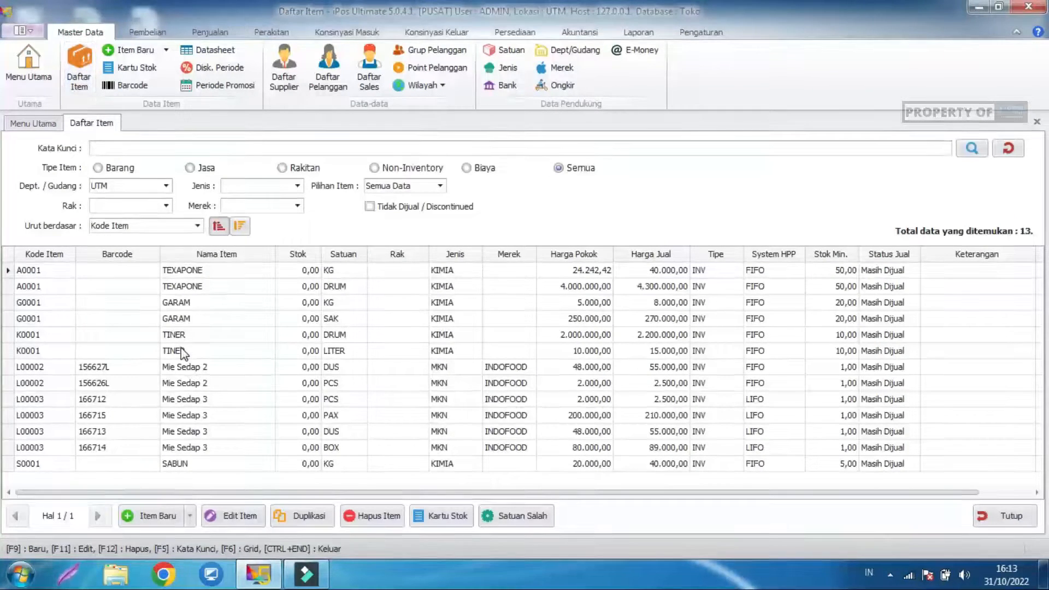
Check the Stok values of the items in the item list
click(303, 272)
click(293, 271)
click(295, 307)
click(302, 383)
click(303, 418)
click(288, 335)
click(292, 303)
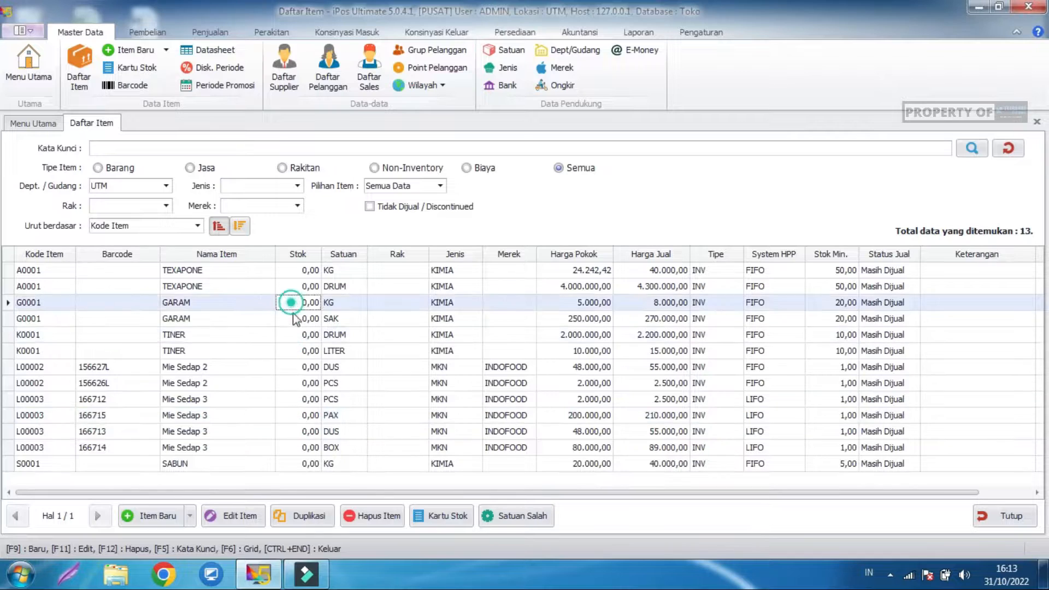
click(296, 334)
Open the Excel import for opening item balances (Saldo Awal Item) and open its sample file
click(526, 33)
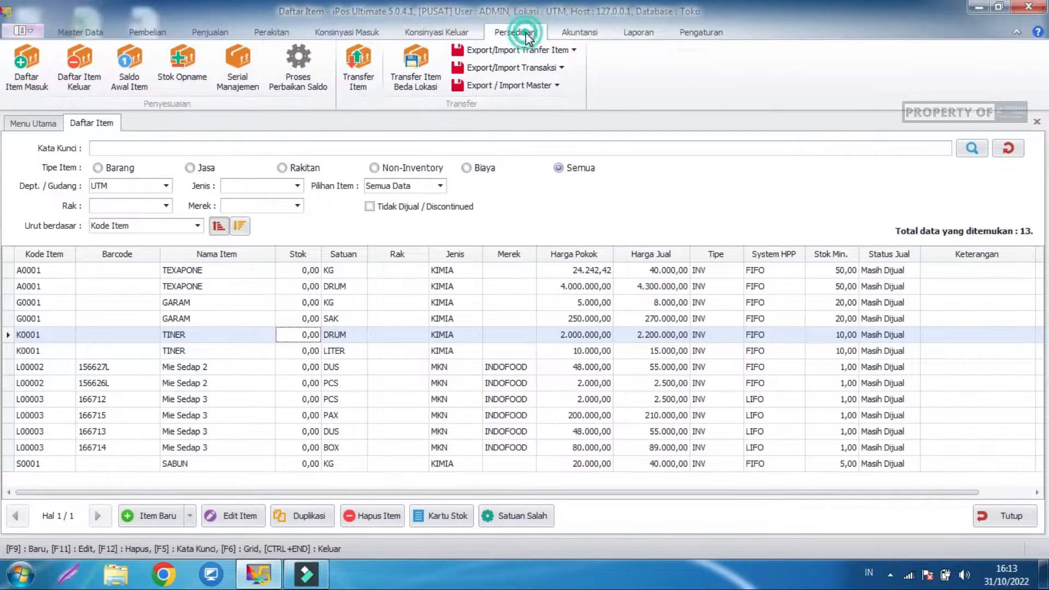
click(119, 70)
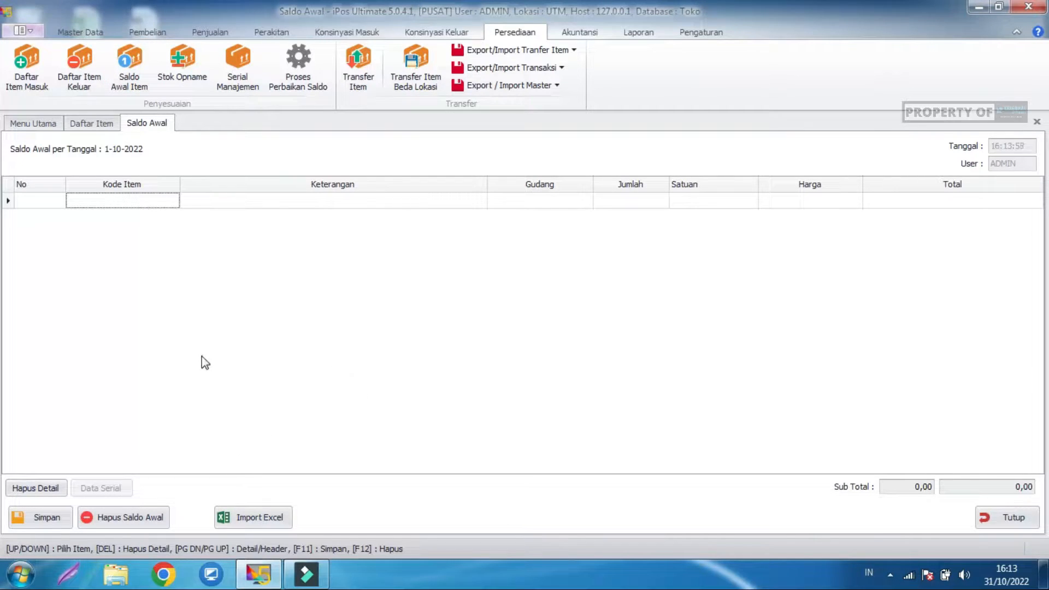
click(277, 523)
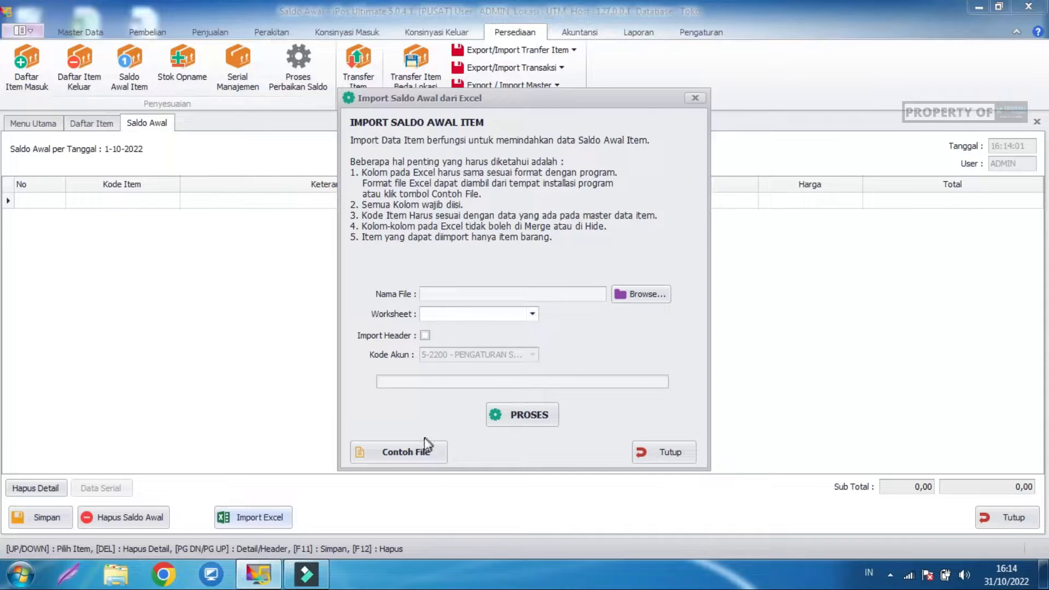
click(418, 453)
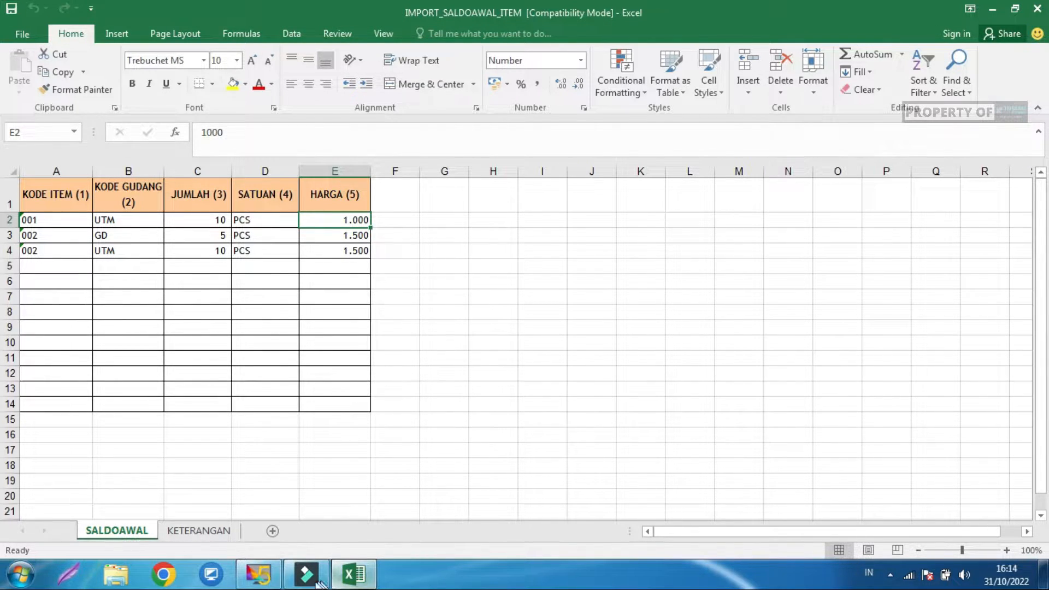
Switch back to iPos, close the opening balance import dialog and open the item data report (Laporan Data Item)
click(279, 580)
click(684, 451)
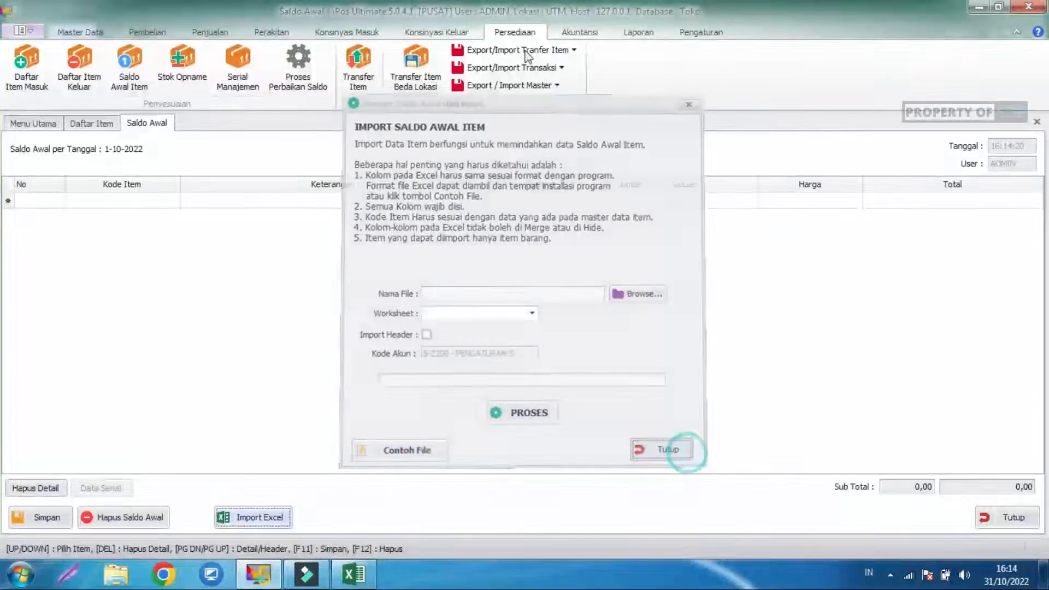
click(637, 31)
click(24, 82)
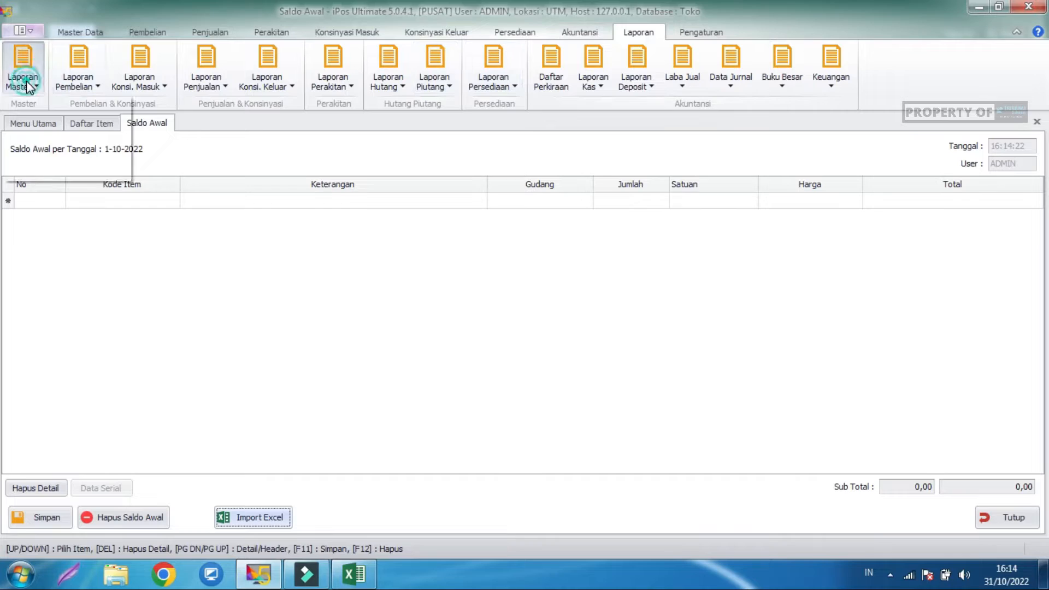
click(52, 105)
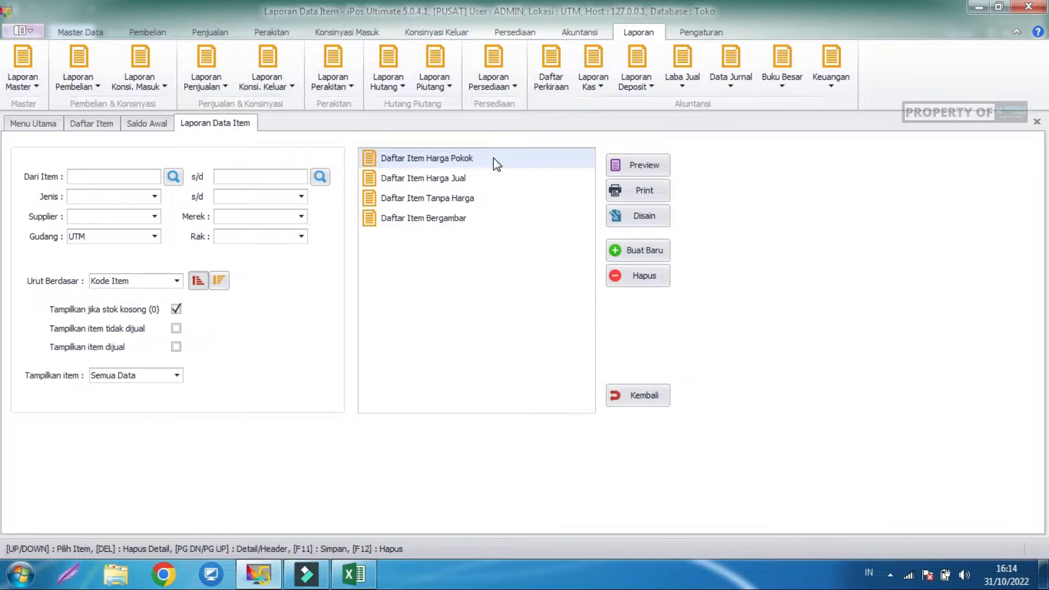
Preview the Daftar Item Harga Pokok report and choose XLS File as its e-mail format
click(655, 165)
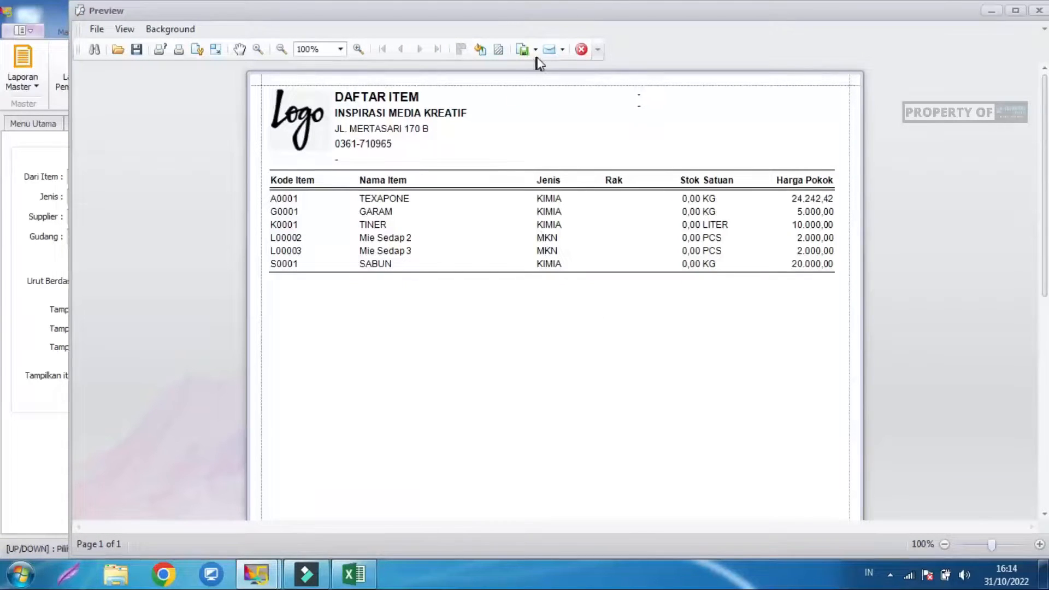
click(560, 51)
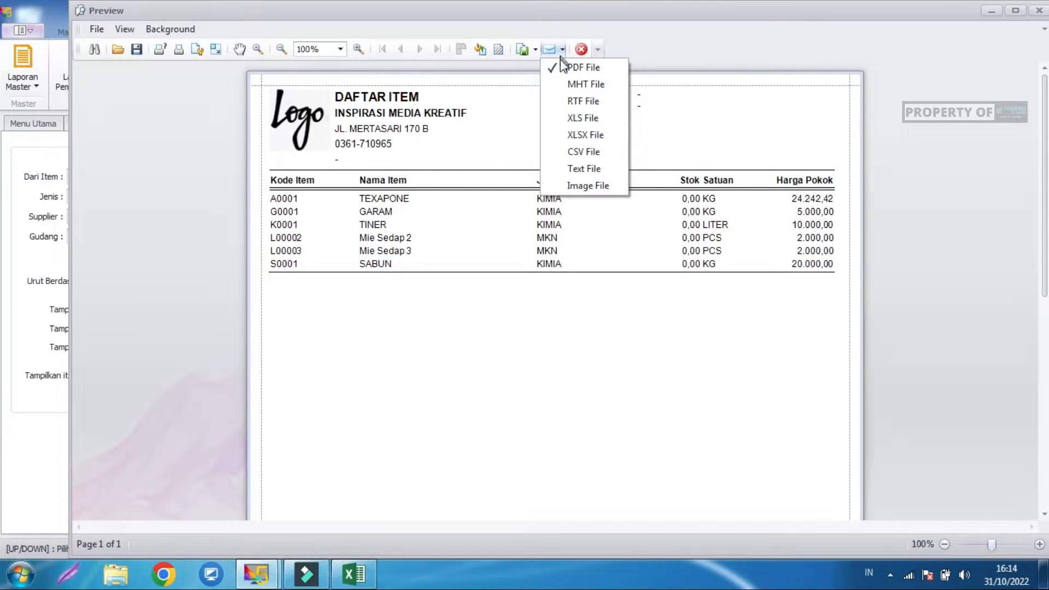
click(581, 119)
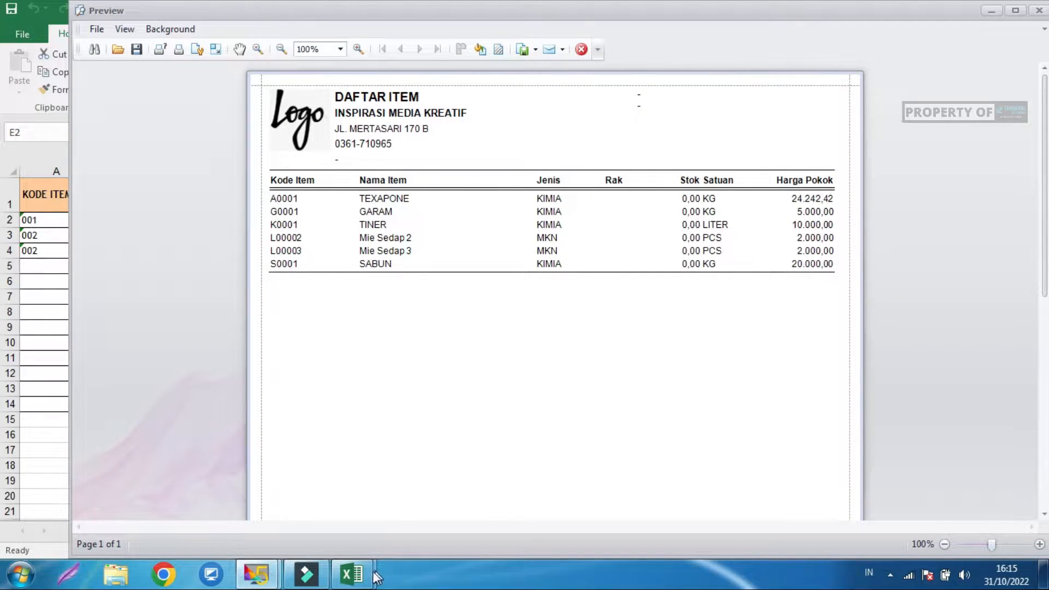
Copy the item codes in A3:A8 of the DATATES workbook in Excel into IMPORT_SALDOAWAL_ITEM, starting at cell A2 of the KODE ITEM column
mouse_move(351, 574)
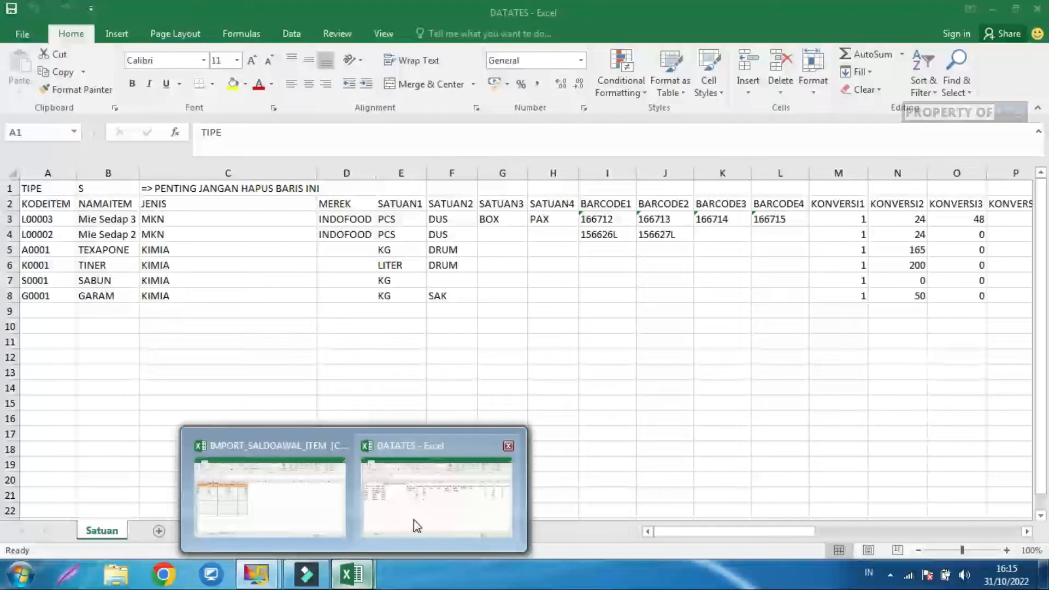
click(421, 521)
click(361, 357)
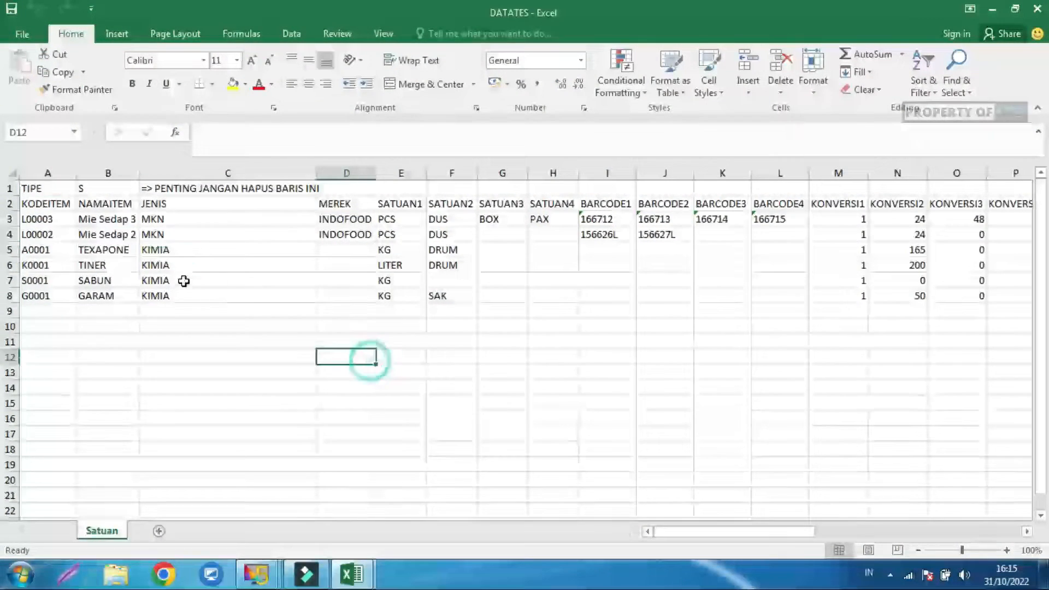
click(89, 251)
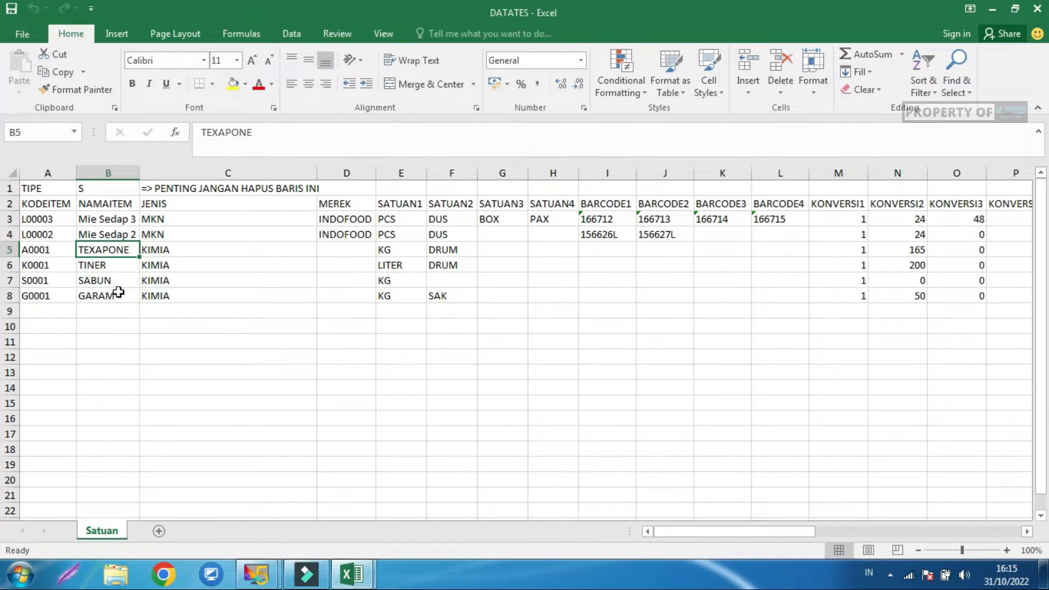
click(62, 219)
drag(63, 219, 61, 296)
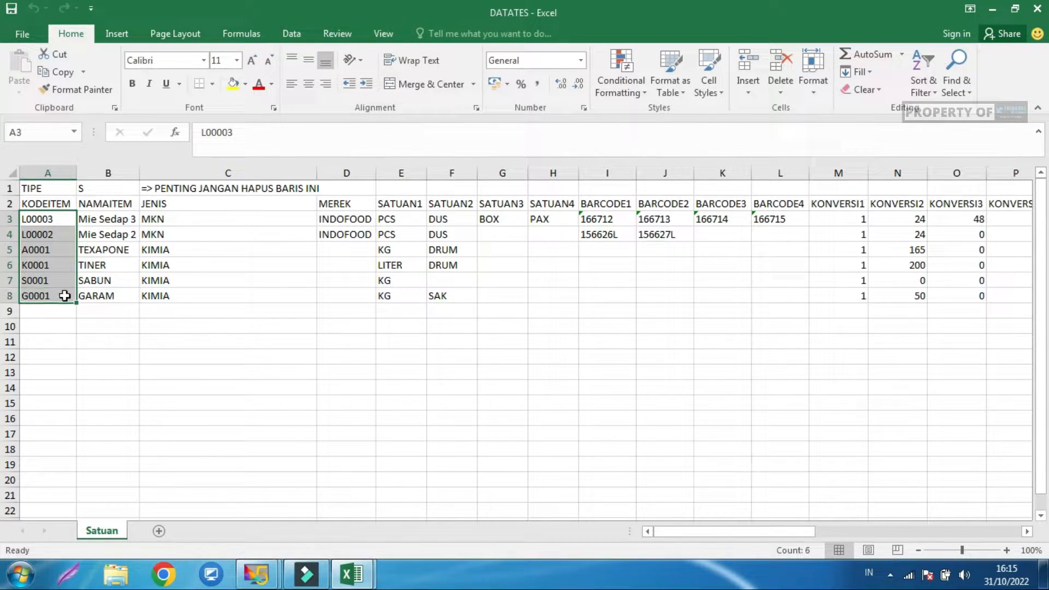
key(ctrl+c)
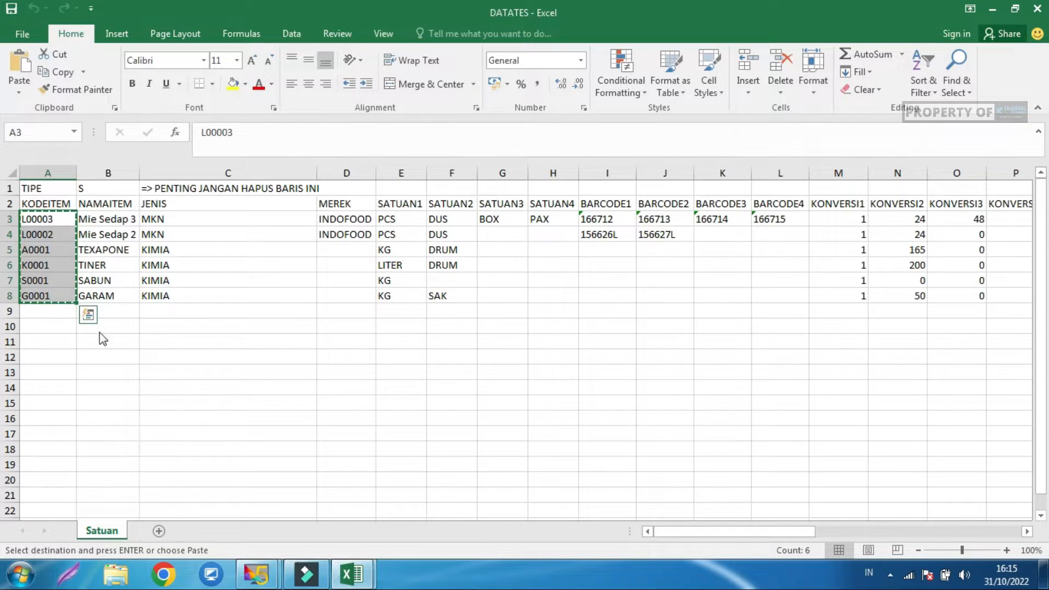
mouse_move(352, 573)
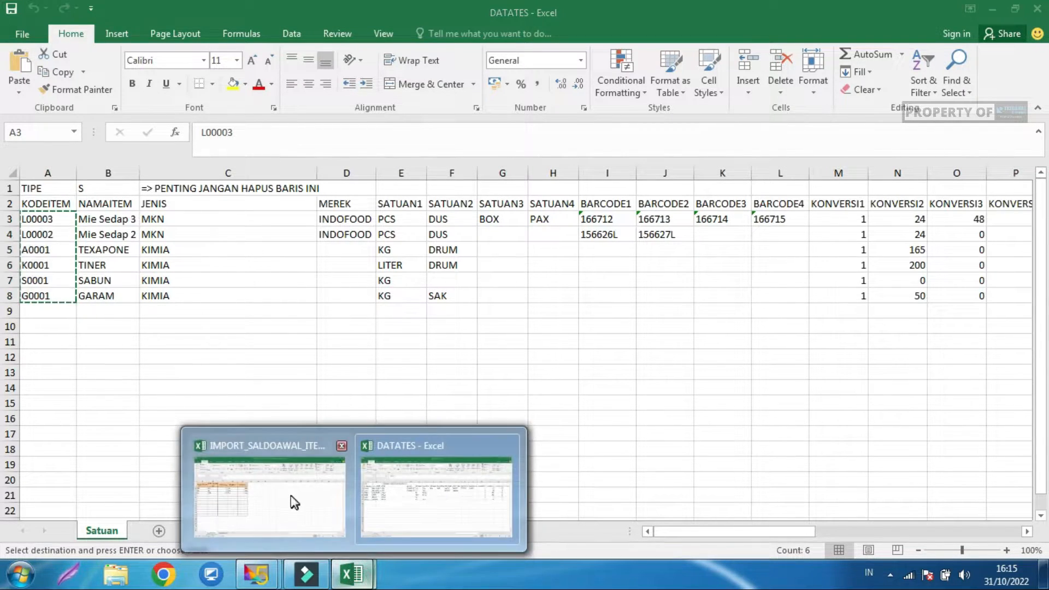
click(290, 494)
click(35, 219)
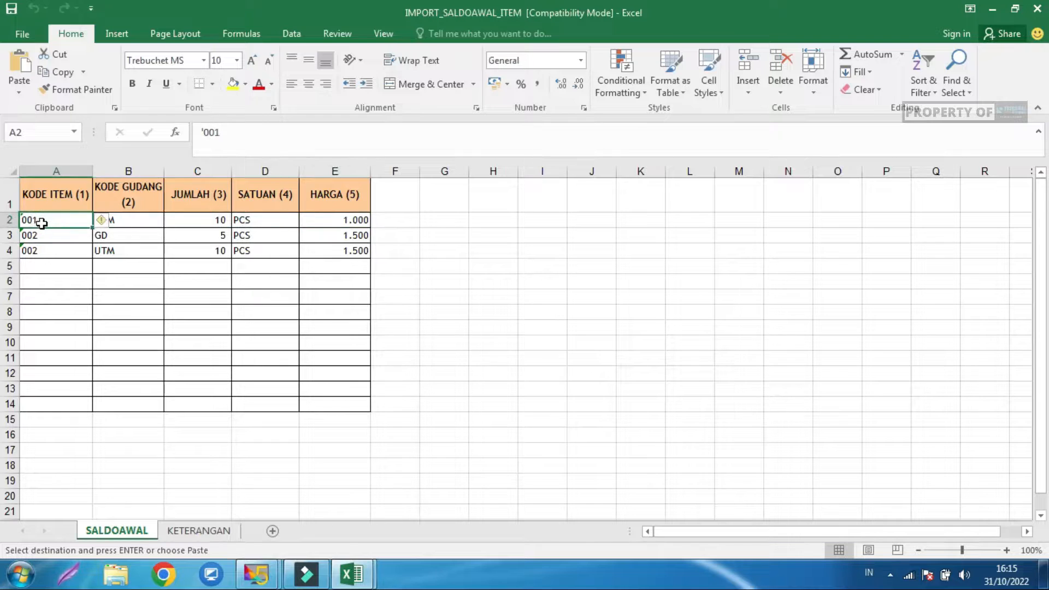
key(ctrl+v)
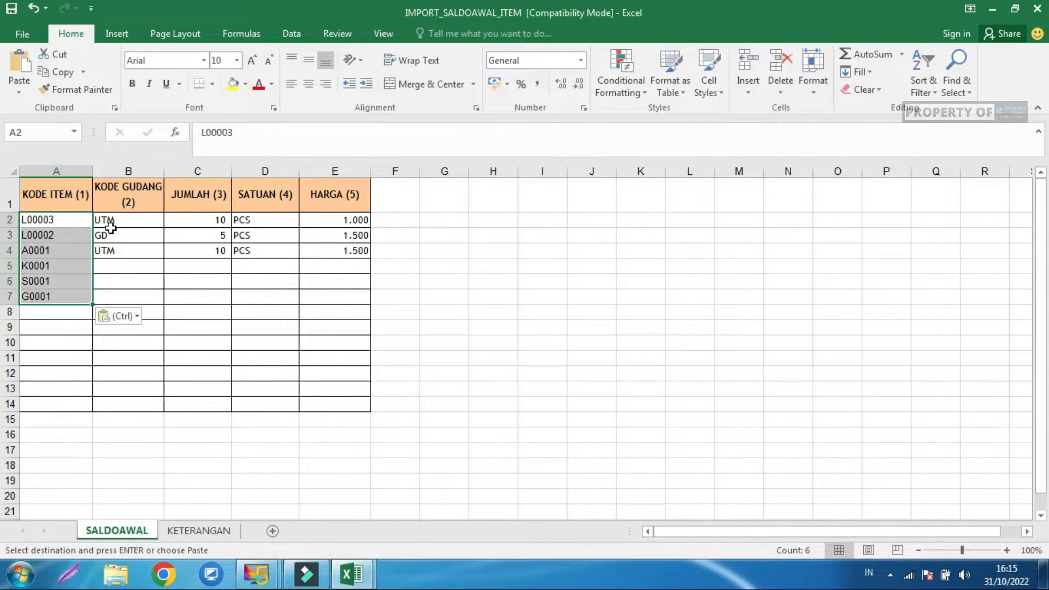
Fill the warehouse code UTM down B2:B7 and the quantity 10 down C4:C7
click(105, 223)
drag(163, 227, 158, 306)
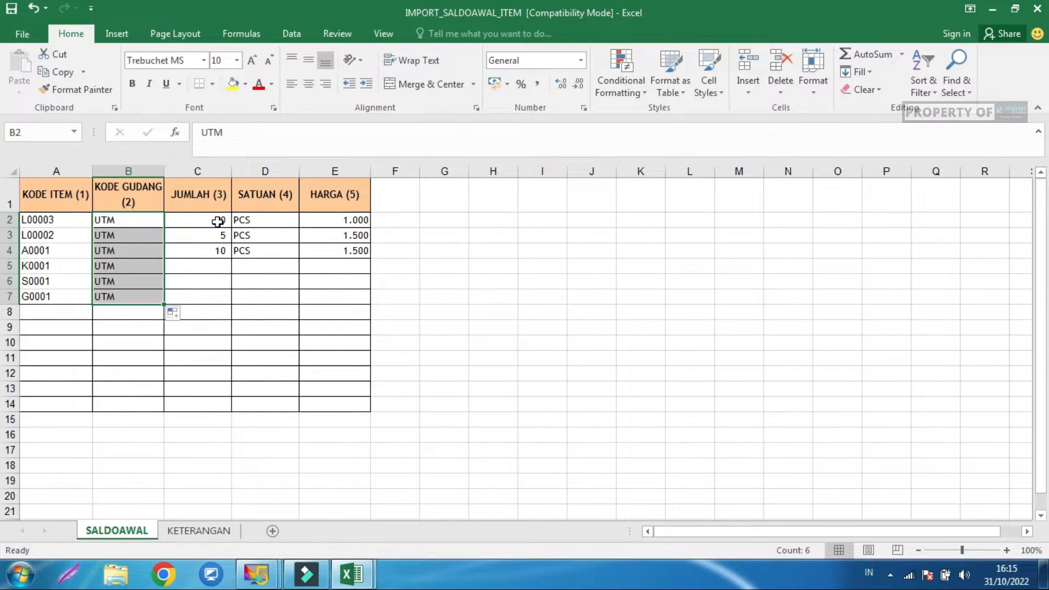
click(217, 220)
click(228, 252)
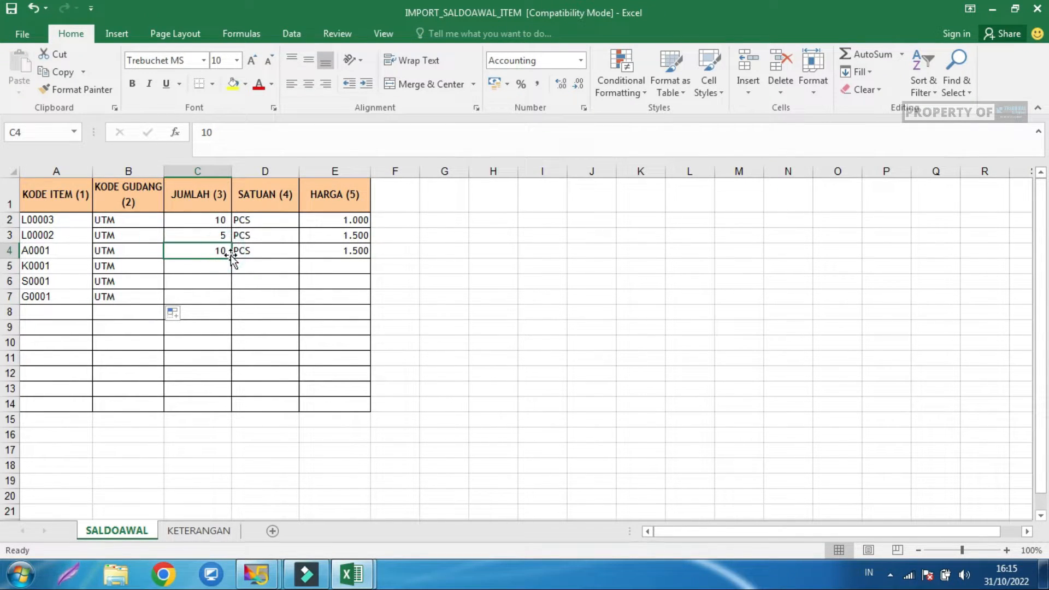
drag(232, 258, 236, 298)
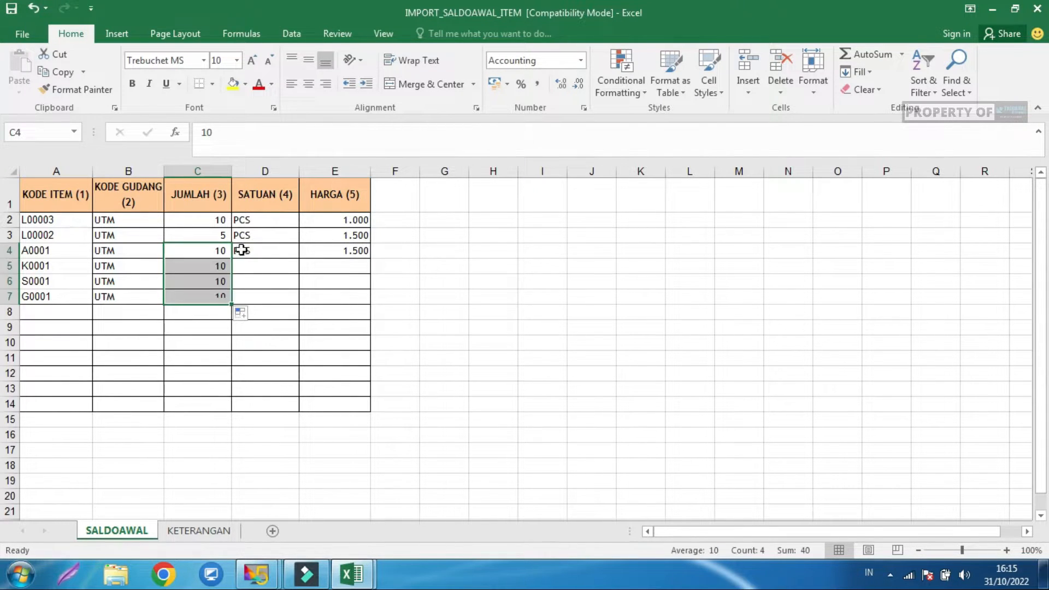
Fill the unit PCS down the SATUAN column from D3 to D7
click(270, 251)
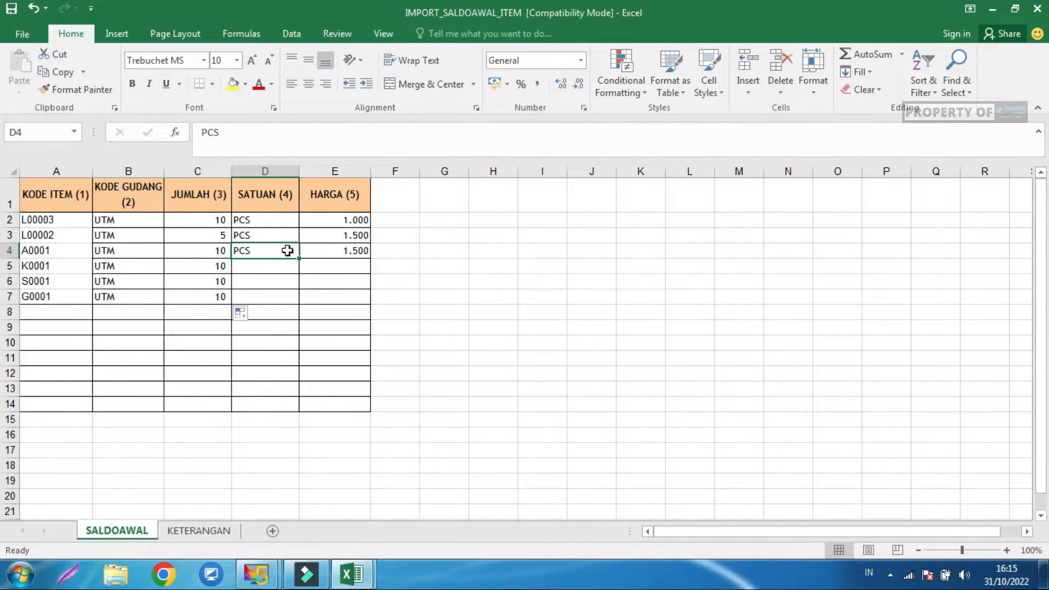
drag(279, 237, 296, 300)
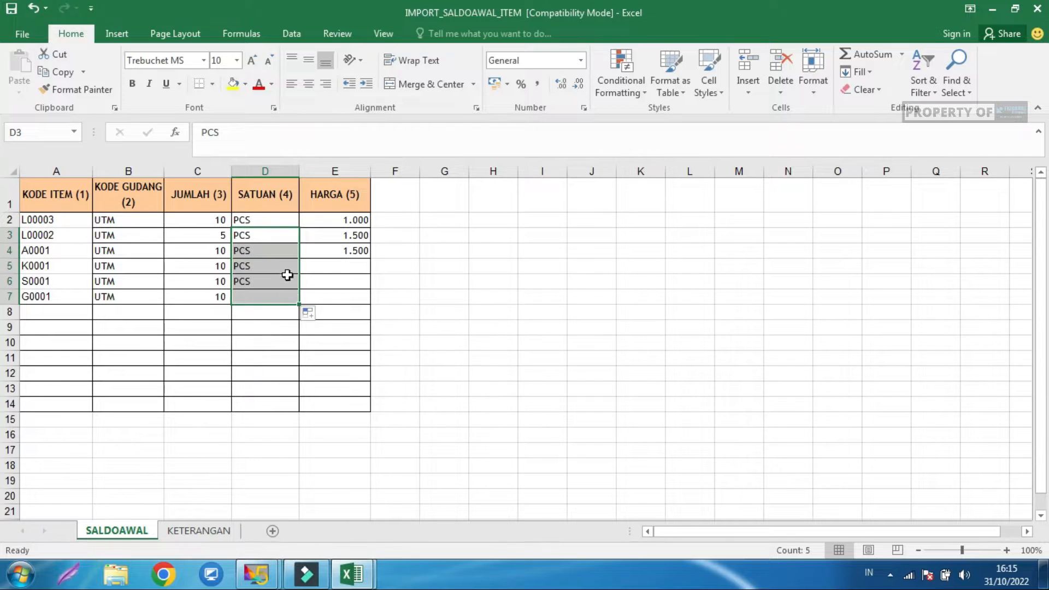
click(265, 219)
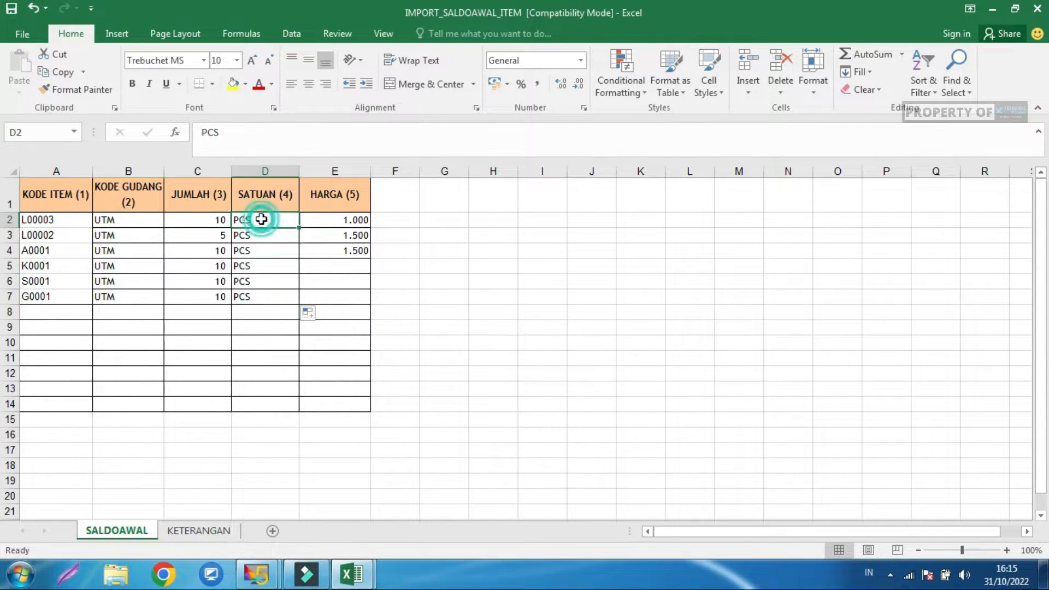
drag(265, 223, 281, 310)
click(260, 237)
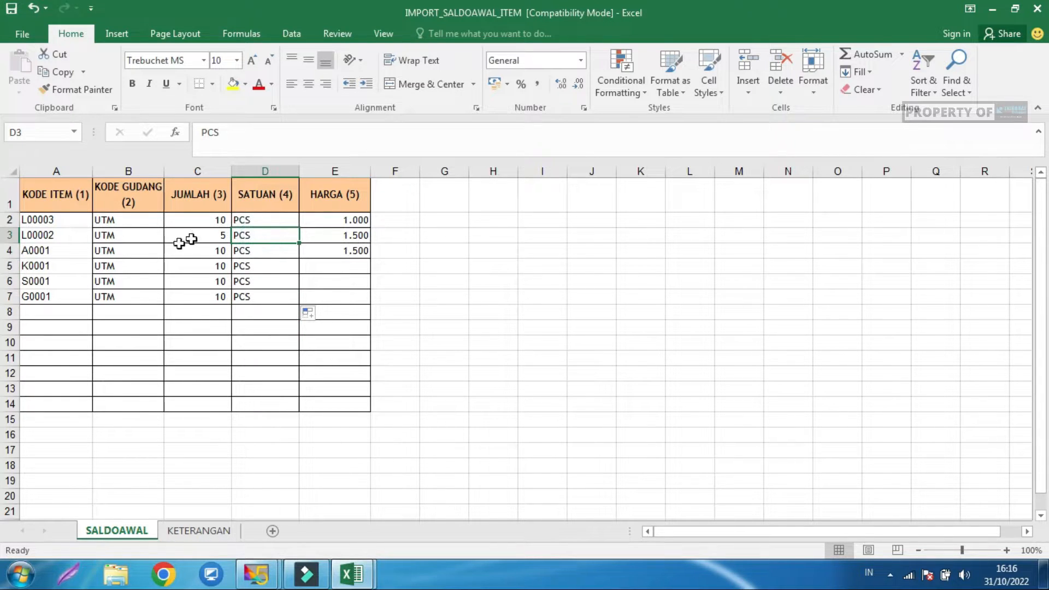
click(257, 250)
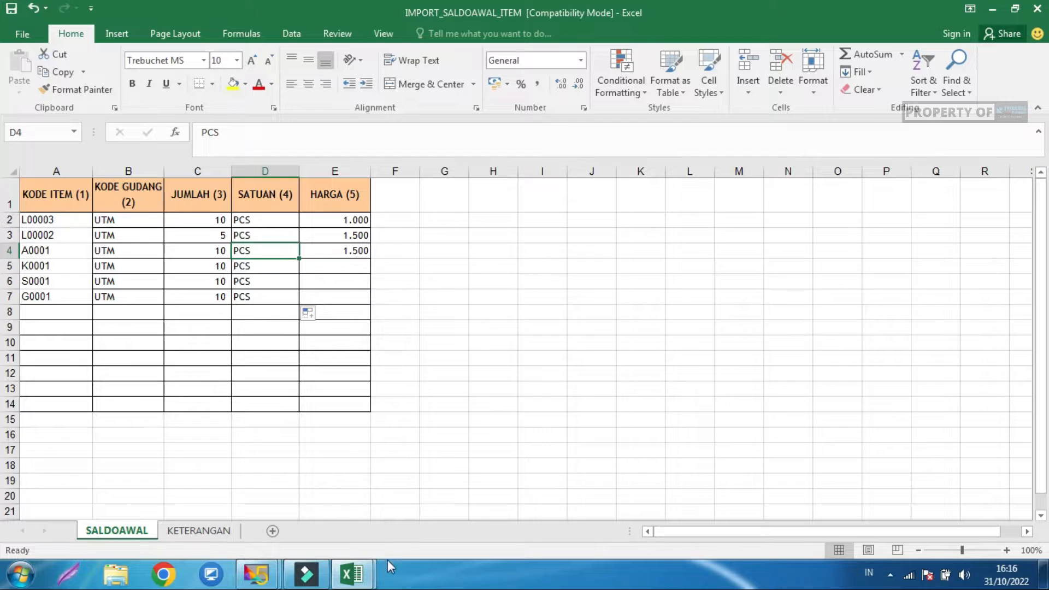
Copy the SATUAN1 units in E3:E8 of DATATES into the SATUAN column of IMPORT_SALDOAWAL_ITEM, starting at cell D2
mouse_move(353, 574)
click(435, 519)
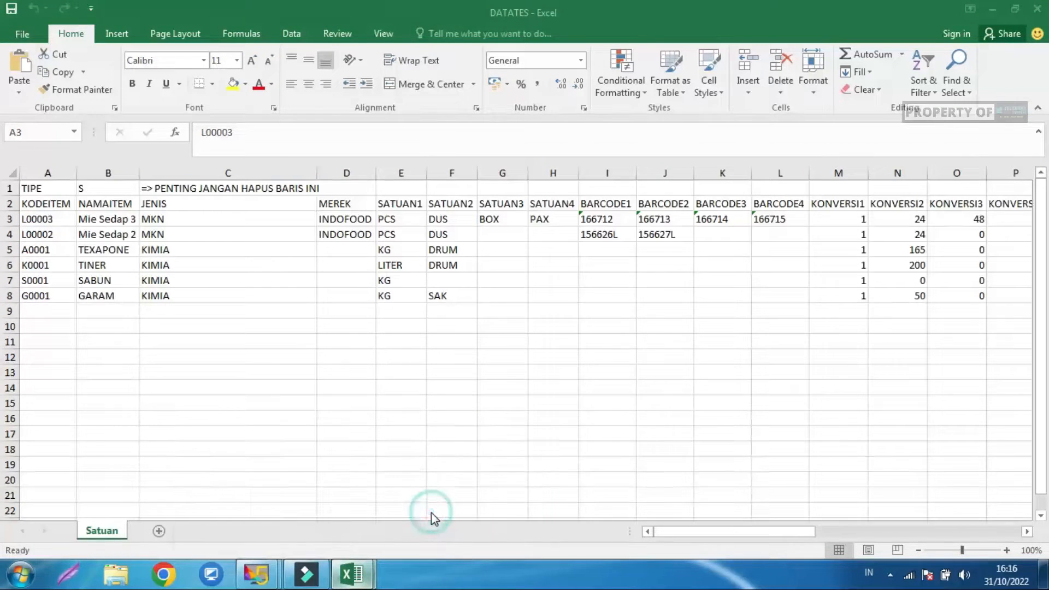
key(ctrl+v)
click(398, 262)
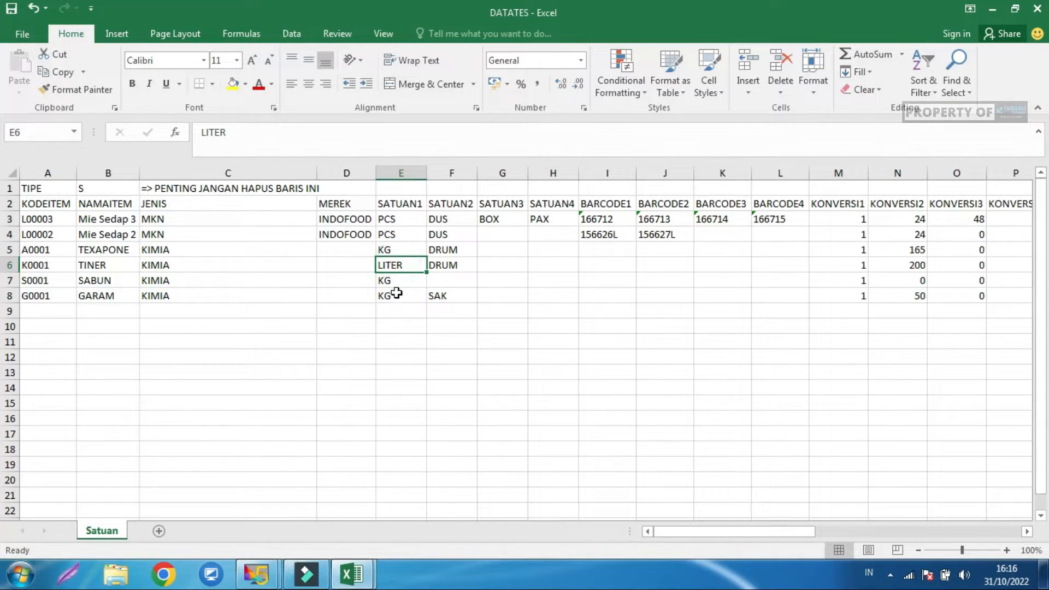
click(394, 220)
drag(394, 220, 393, 293)
key(ctrl+c)
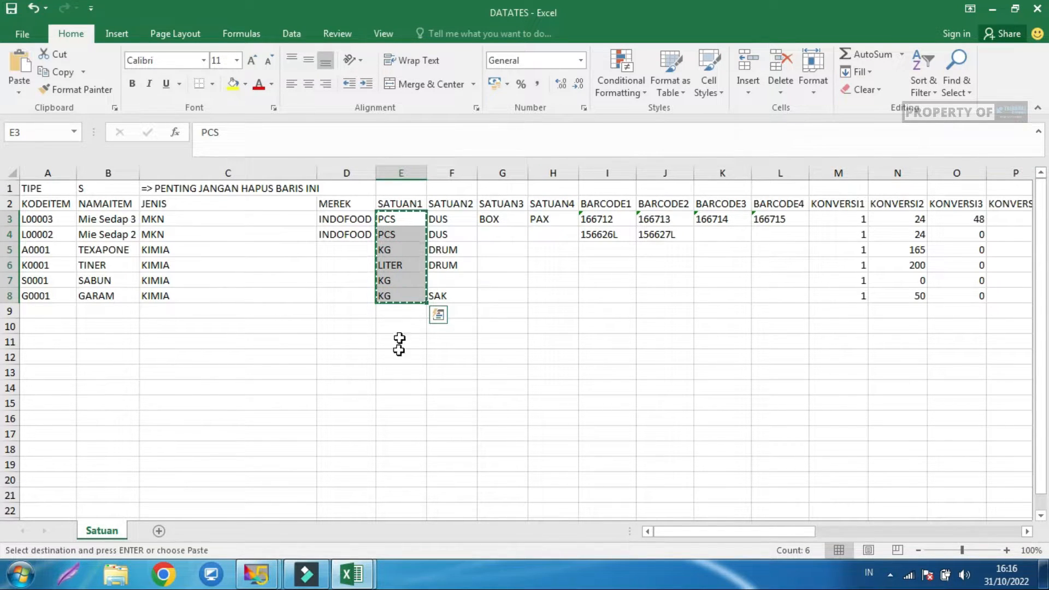
mouse_move(349, 574)
click(290, 509)
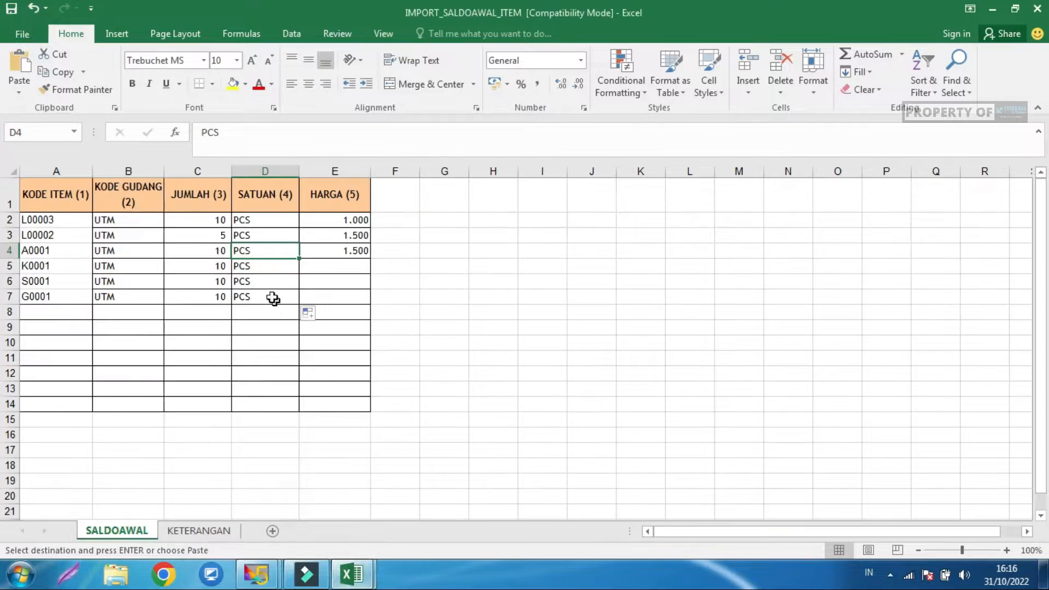
click(257, 221)
key(ctrl+v)
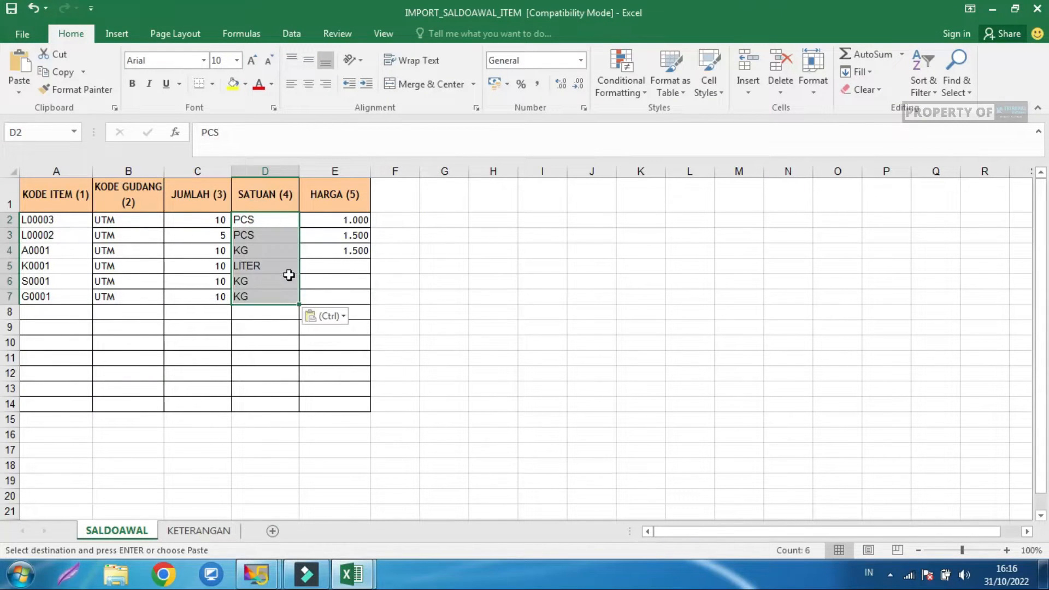
Switch to the DATATES workbook and examine the item cost prices in the HARGAPOKOK1 and HARGAPOKOK2 columns
click(331, 223)
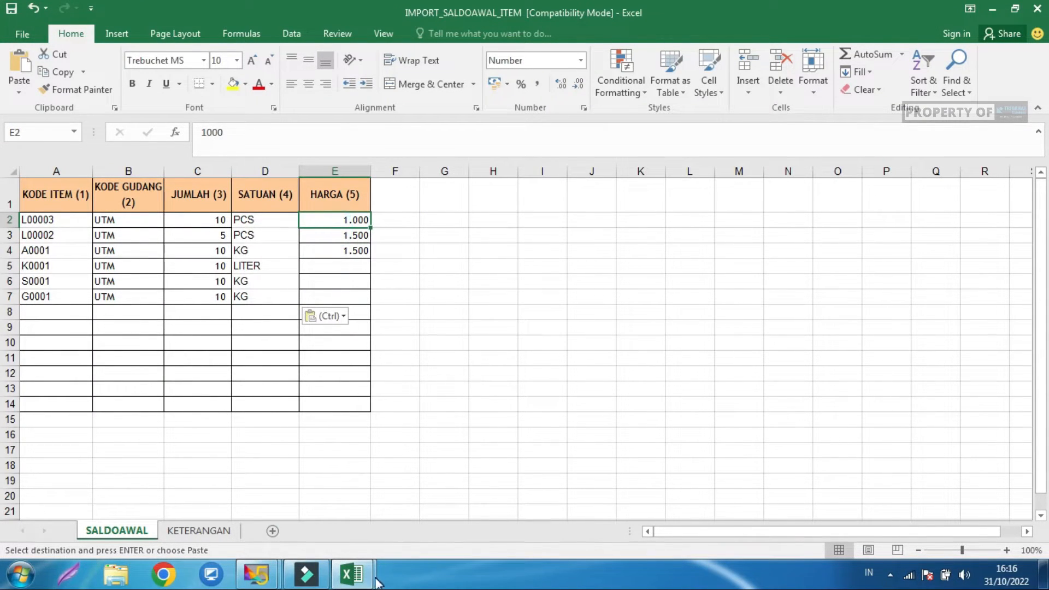
mouse_move(350, 573)
click(444, 517)
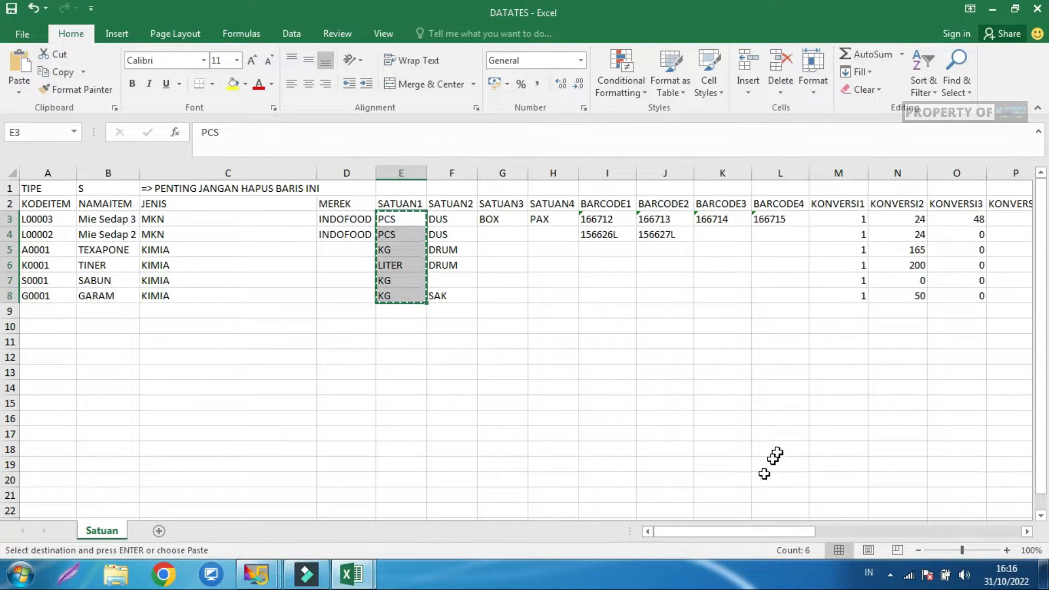
drag(740, 534, 863, 568)
drag(290, 218, 295, 296)
drag(201, 219, 295, 296)
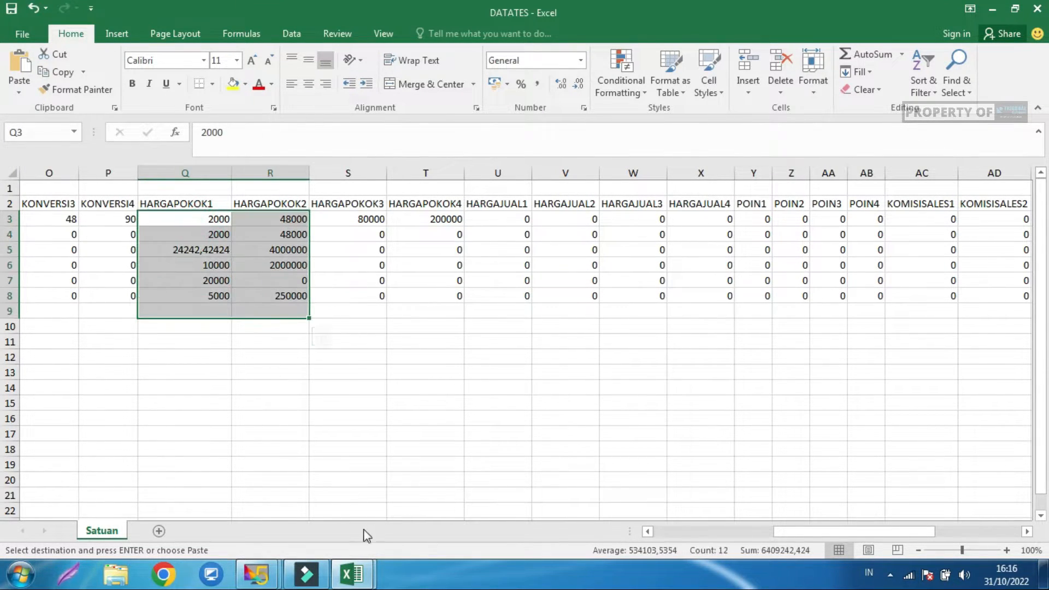
Return to IMPORT_SALDOAWAL_ITEM and fill the price 1.500 from E4 down to E7 in the HARGA column
mouse_move(352, 574)
click(331, 489)
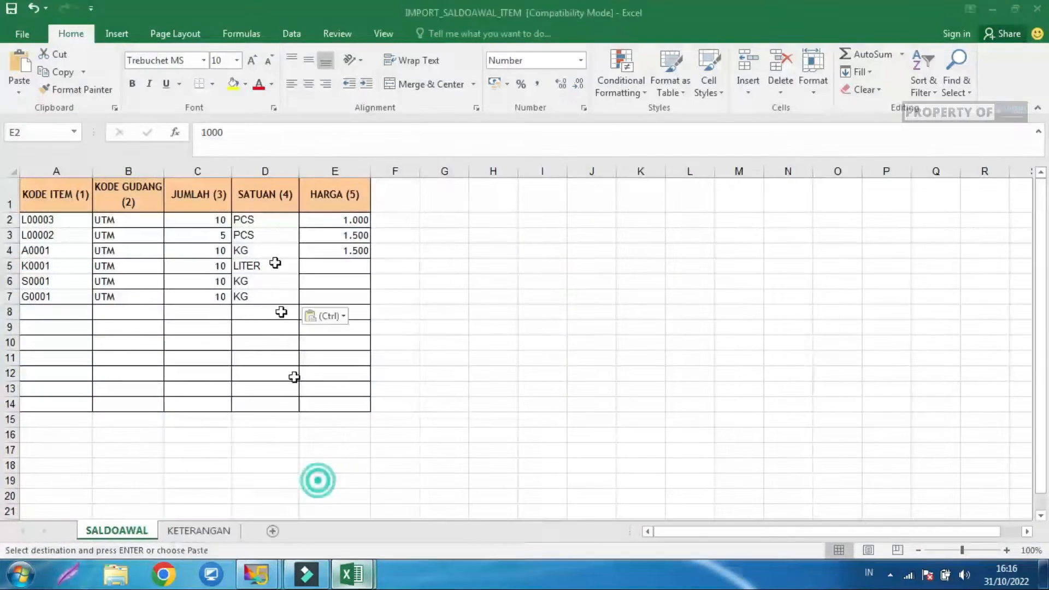
click(329, 254)
drag(370, 261, 371, 304)
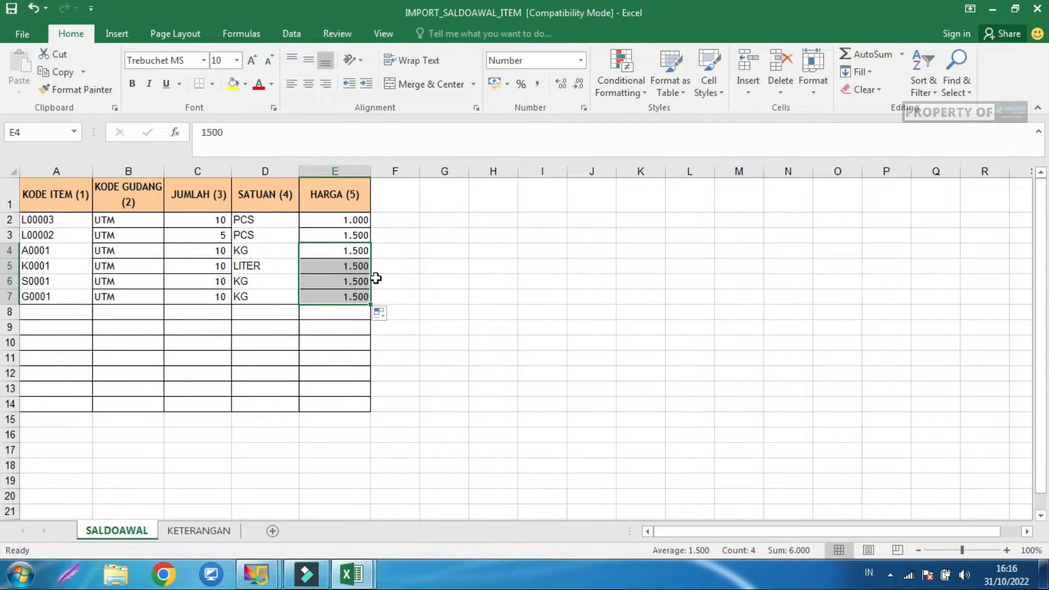
click(410, 283)
drag(294, 312, 6, 302)
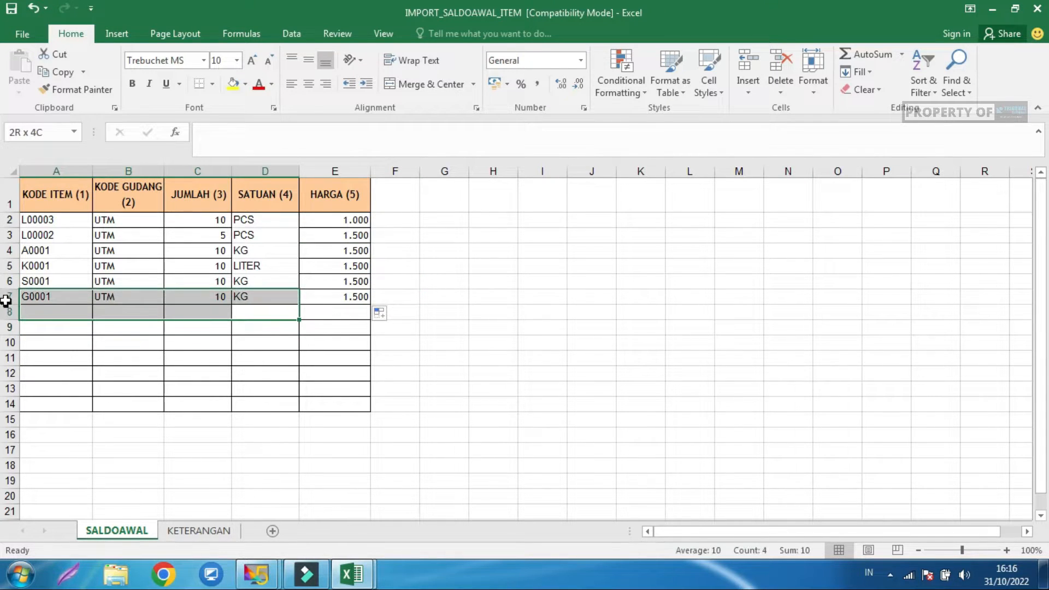
Insert a blank row above row 3, which holds item L00002
click(67, 234)
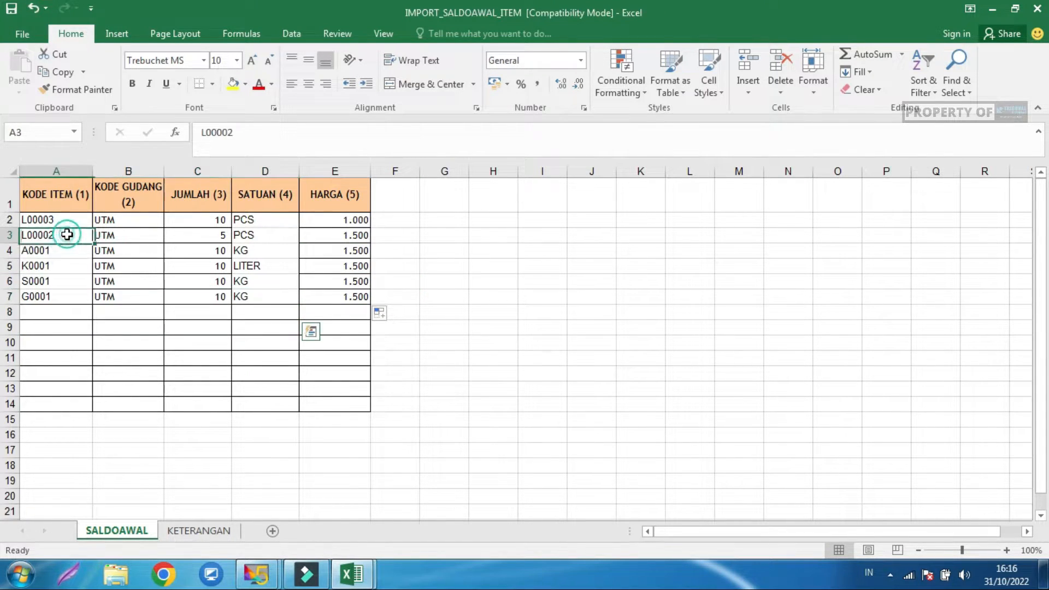
click(140, 298)
click(123, 245)
click(120, 235)
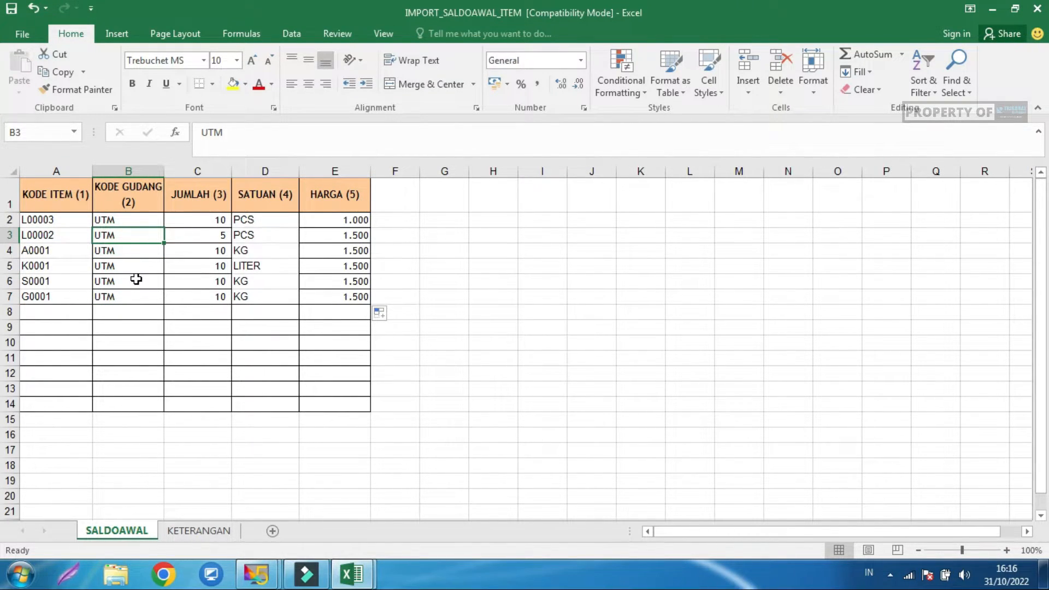
click(9, 234)
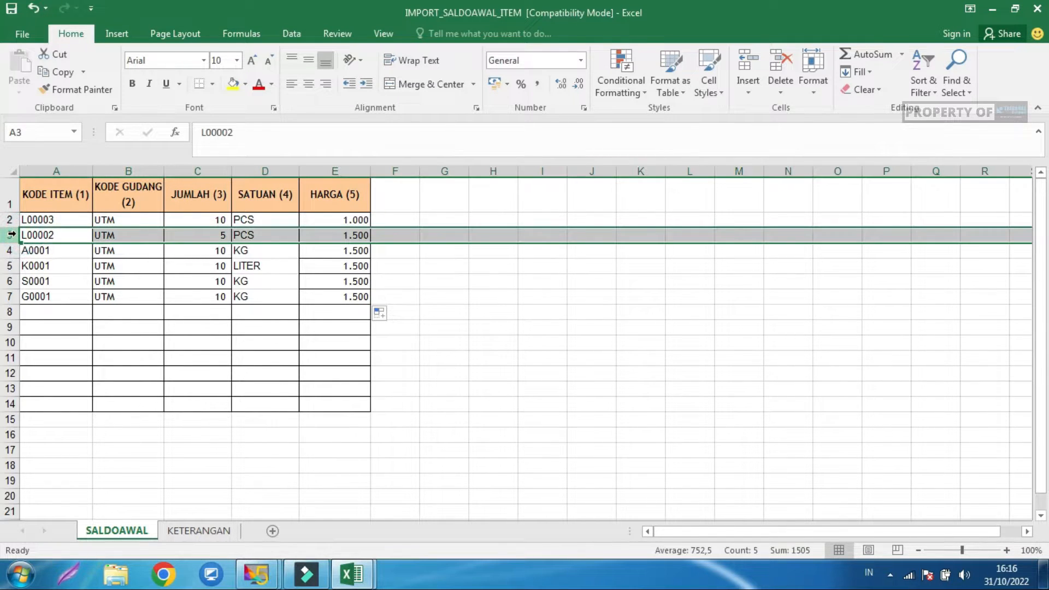
right_click(10, 235)
click(58, 341)
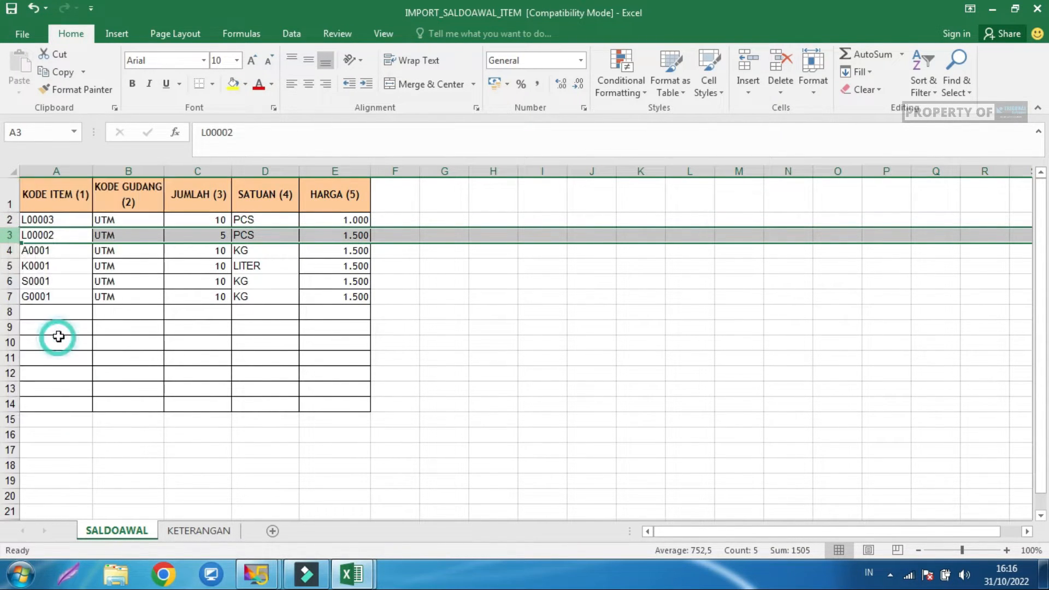
Copy the L00003 record in A2:E2 into blank row 3 and open the copy's warehouse code for editing
click(36, 221)
drag(37, 224, 332, 227)
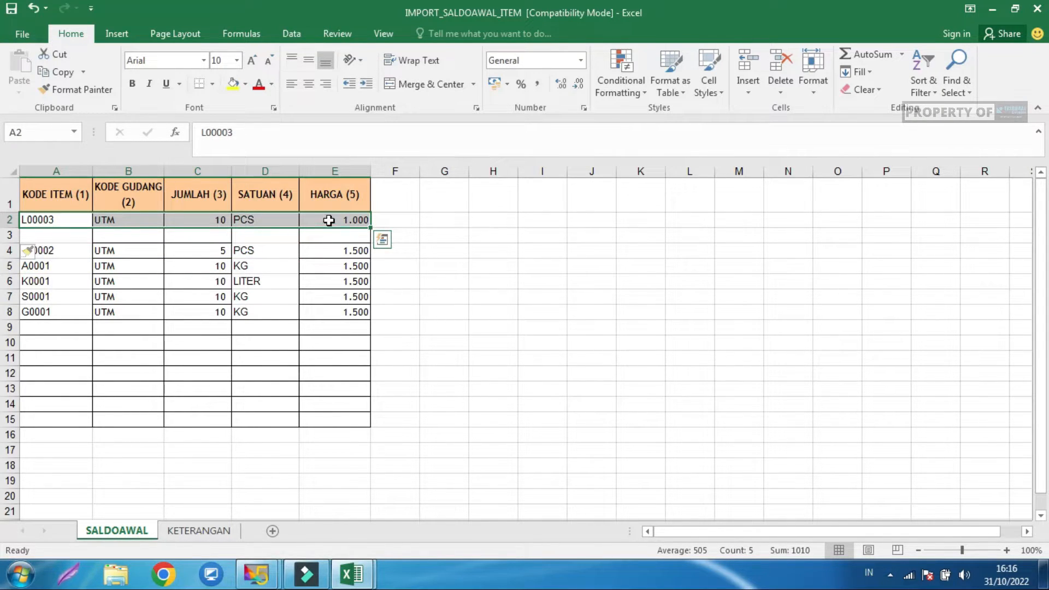
key(ctrl+c)
click(77, 234)
key(ctrl+v)
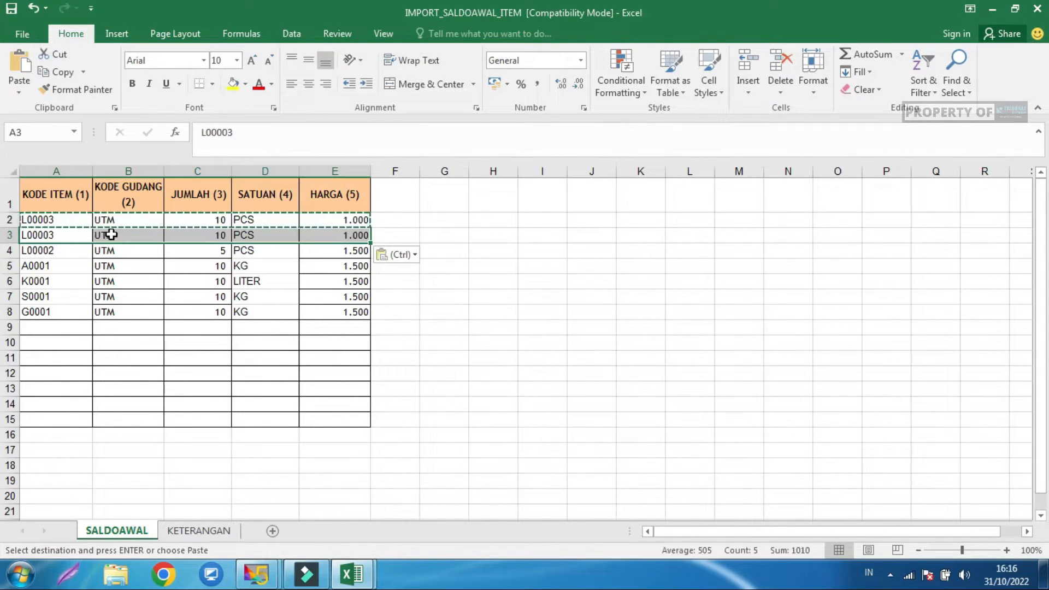
click(111, 234)
double_click(99, 235)
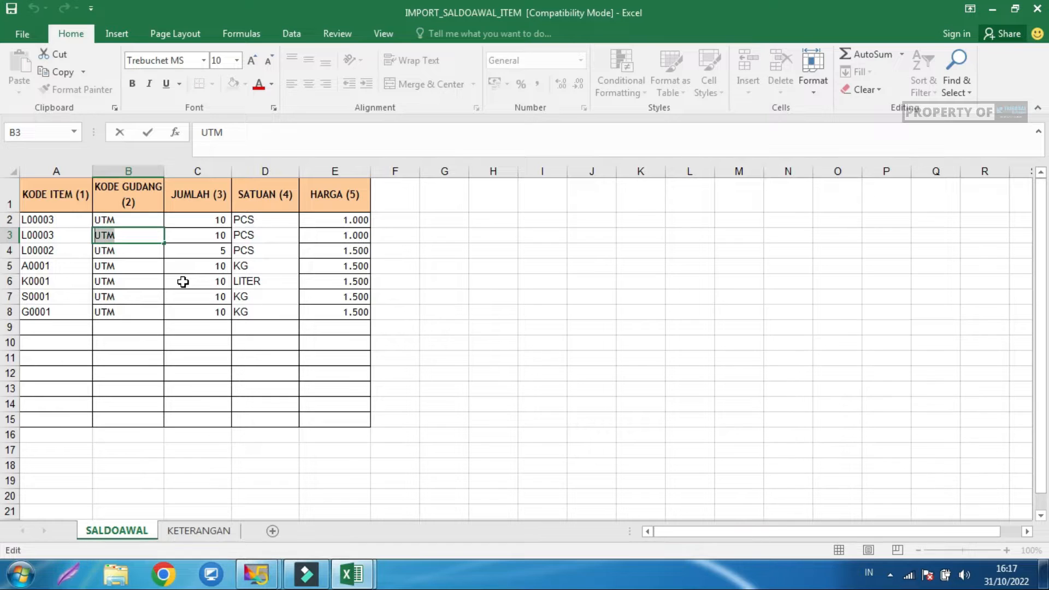
Switch to iPos and look up the code of the CABANG B warehouse in the Dept./Gudang master list
mouse_move(256, 574)
click(183, 492)
click(98, 31)
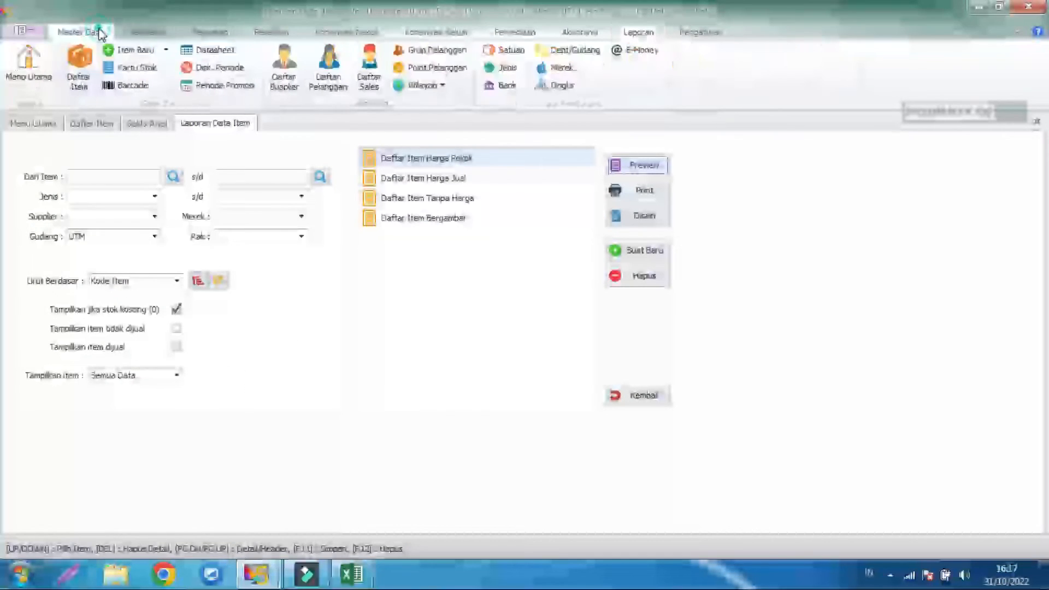
click(81, 74)
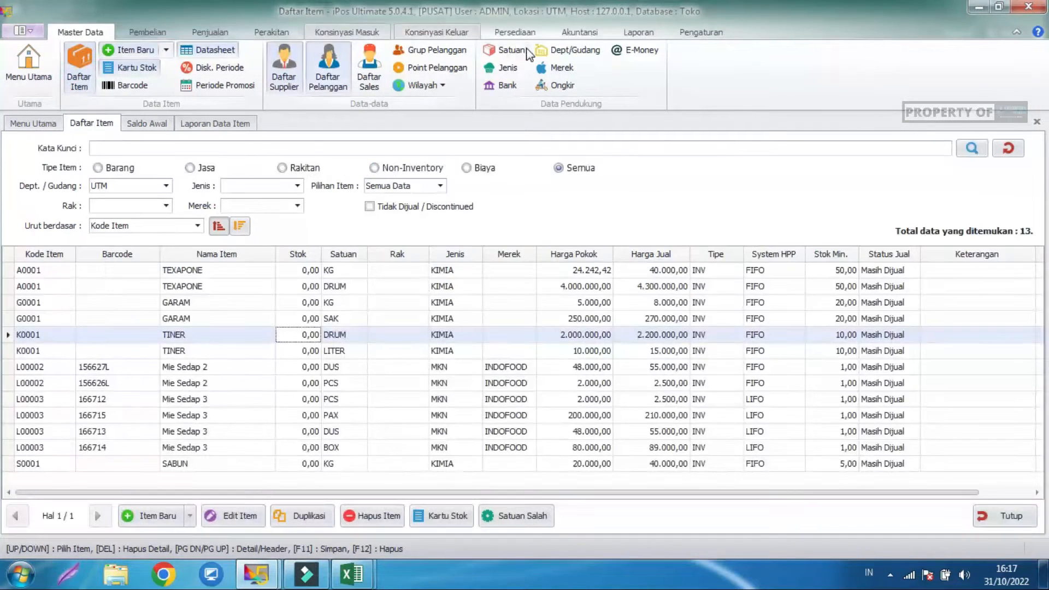
click(577, 51)
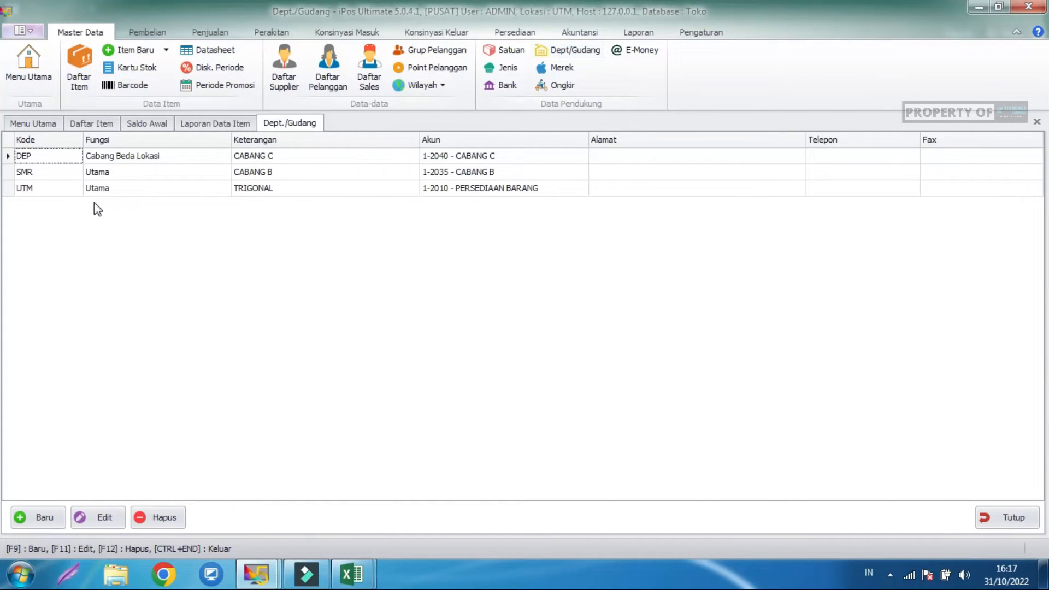
click(50, 173)
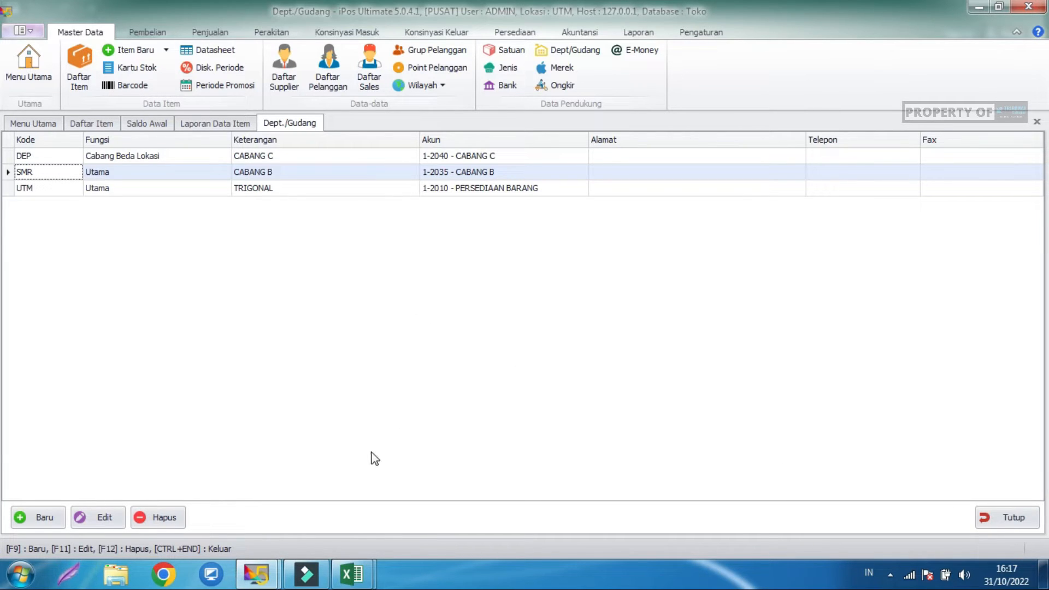
Back in IMPORT_SALDOAWAL_ITEM in Excel, set the warehouse code in B3 to SMR and the quantity in C3 to 20
mouse_move(352, 573)
click(291, 506)
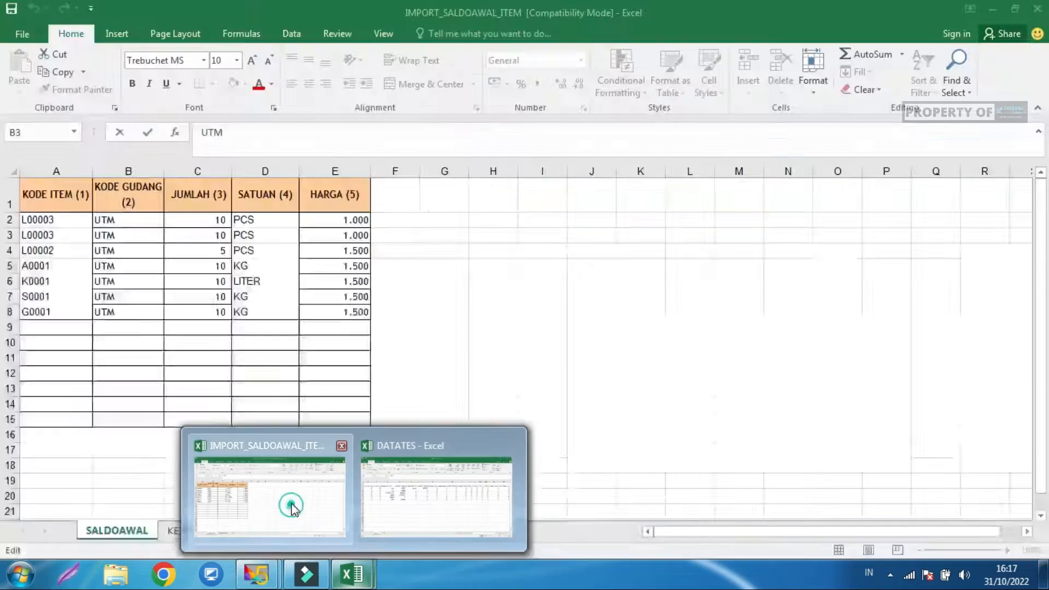
text(SMR)
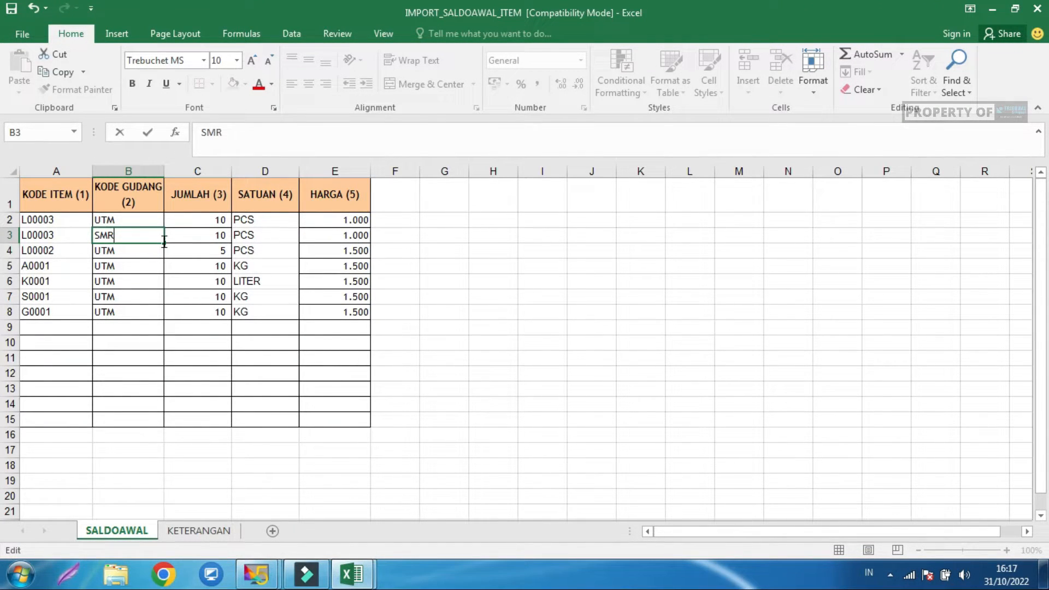
click(195, 236)
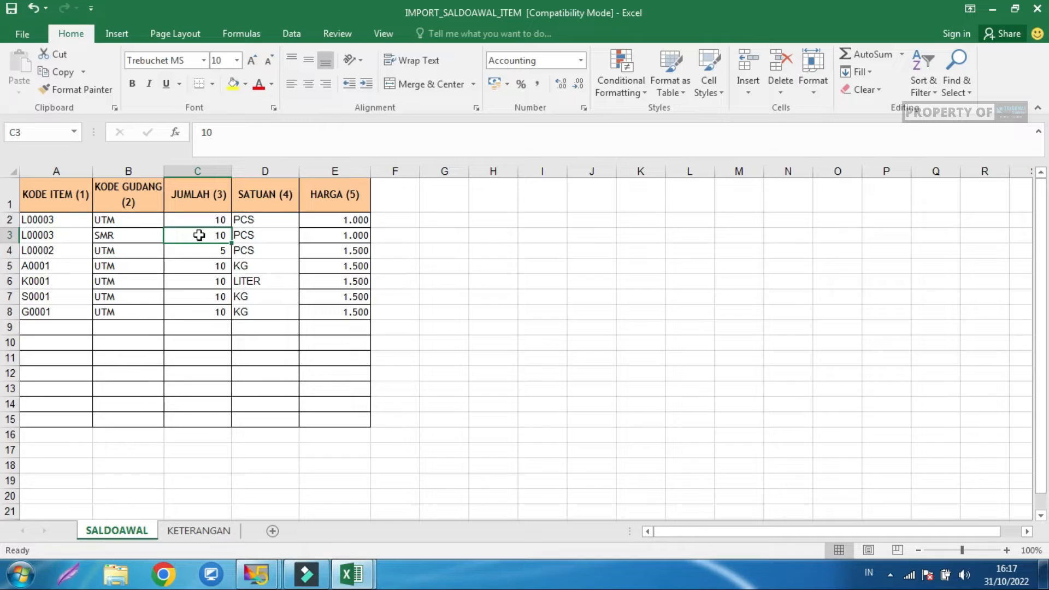
text(20)
click(244, 268)
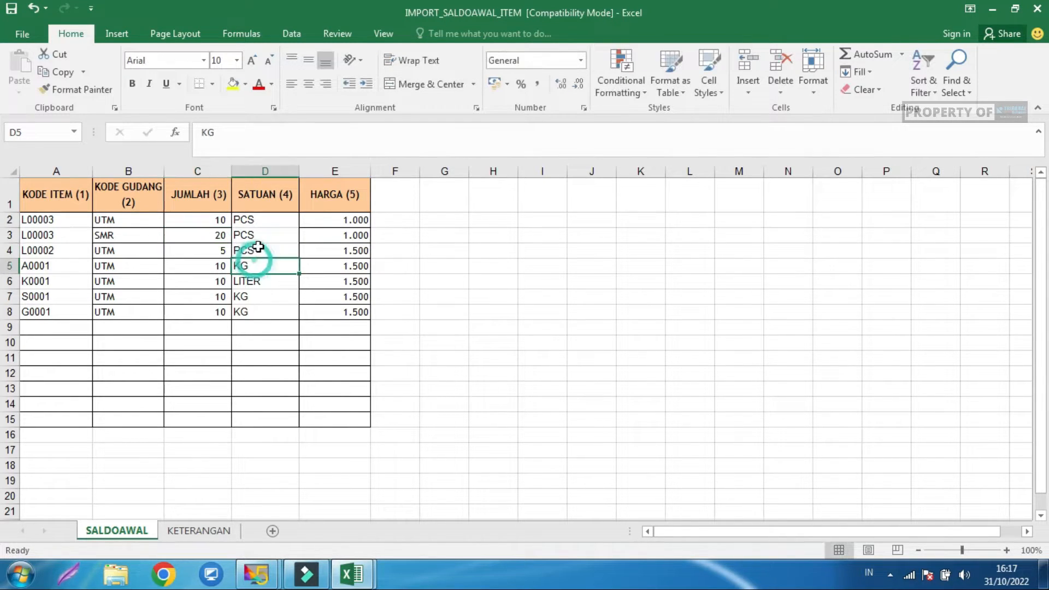
click(264, 235)
click(352, 279)
click(273, 336)
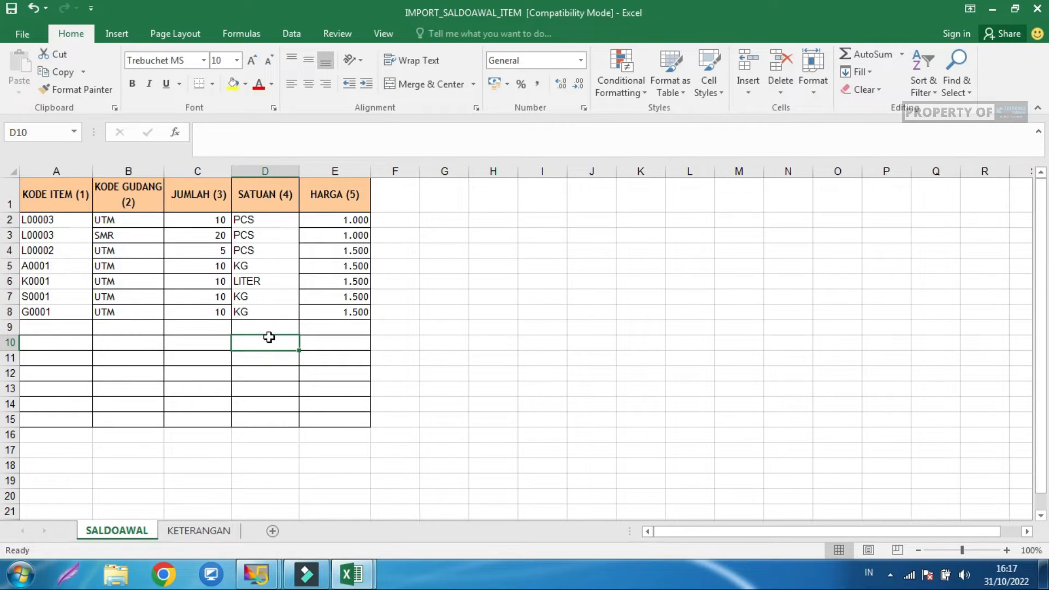
Save the workbook to the Desktop as IMPORT_SALDOAWAL_ITEMTESST in Excel 97-2003 format, and close it
click(22, 34)
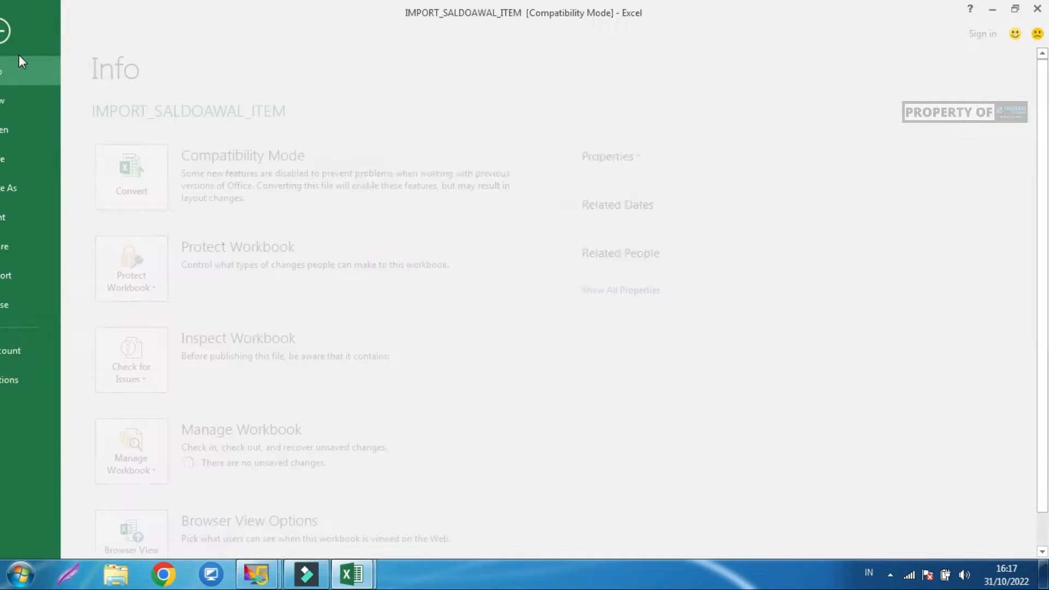
click(60, 189)
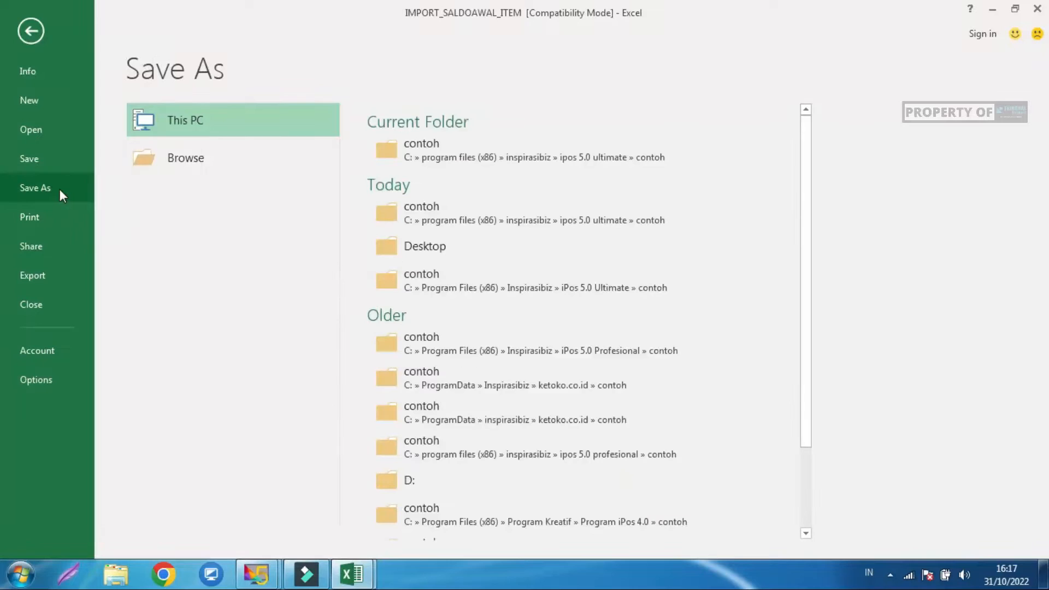
click(220, 154)
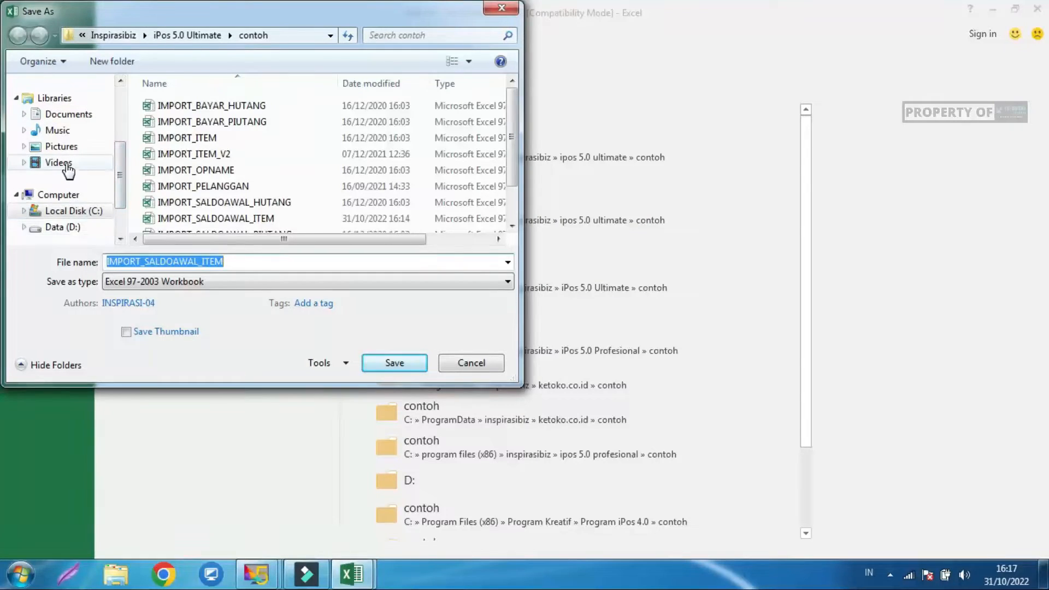
drag(126, 187, 82, 134)
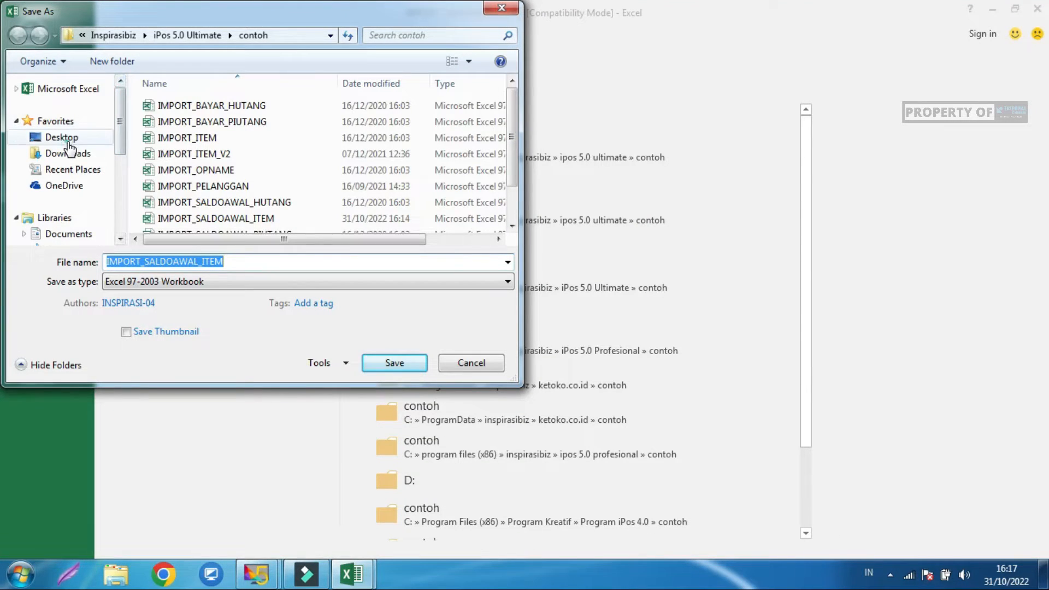
click(65, 138)
click(242, 263)
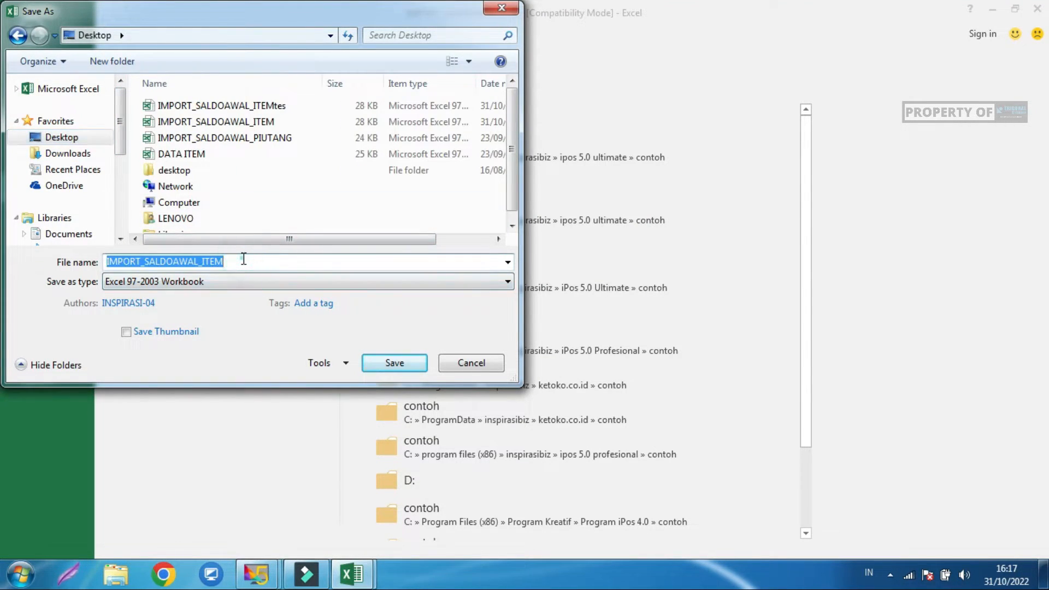
click(242, 263)
text(T)
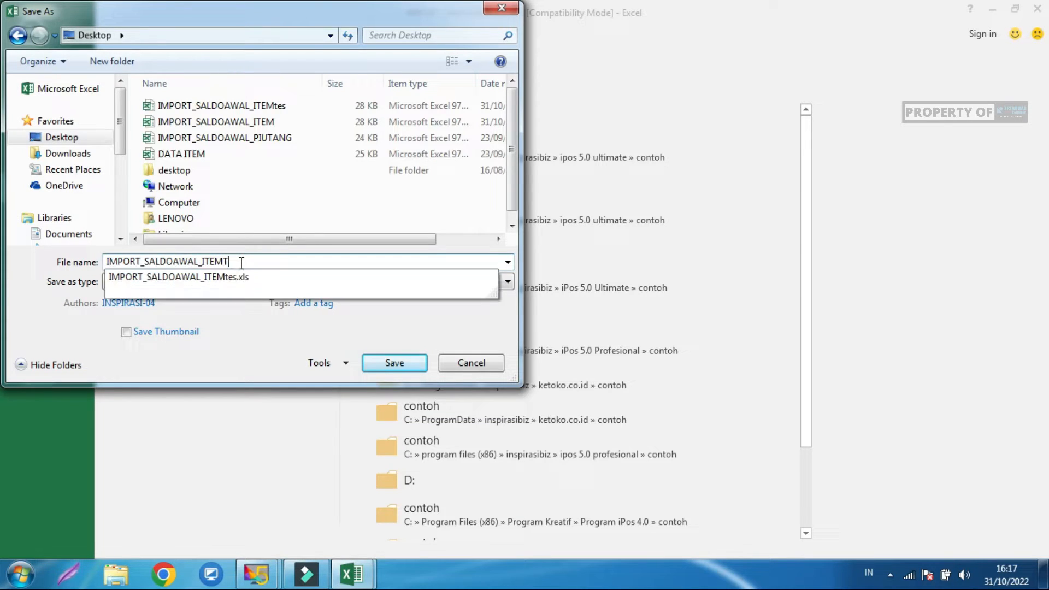
text(ESST)
click(394, 368)
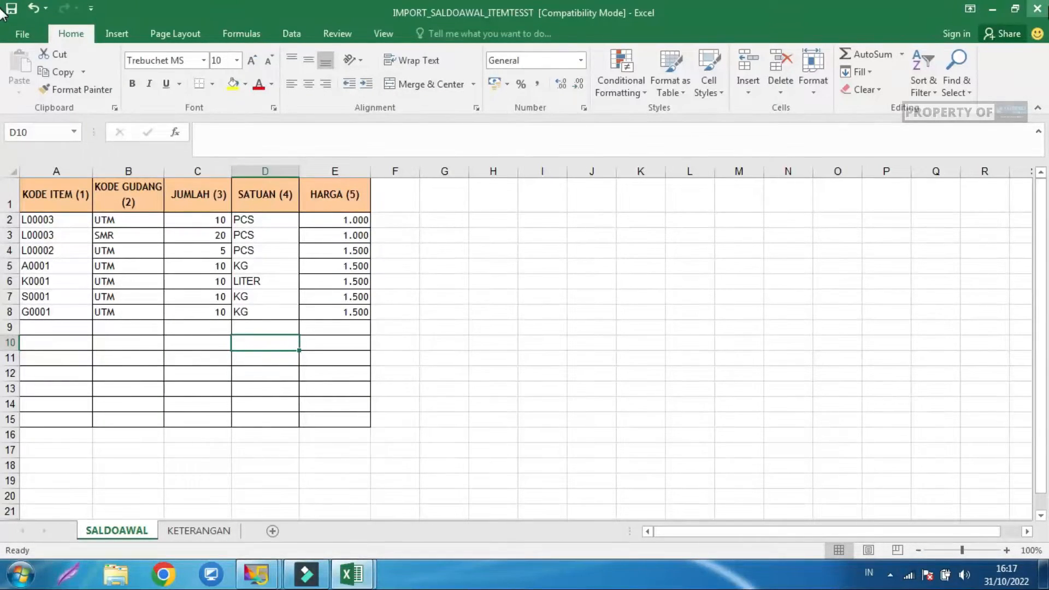
click(1038, 8)
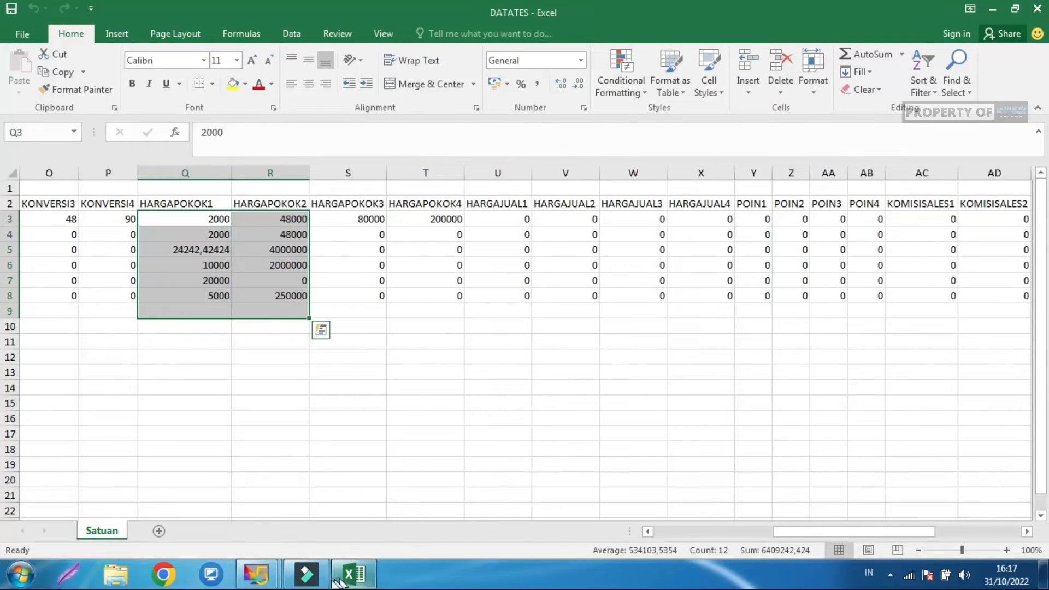
Switch to iPos and bring up the already open Saldo Awal item opening-balance form
mouse_move(257, 574)
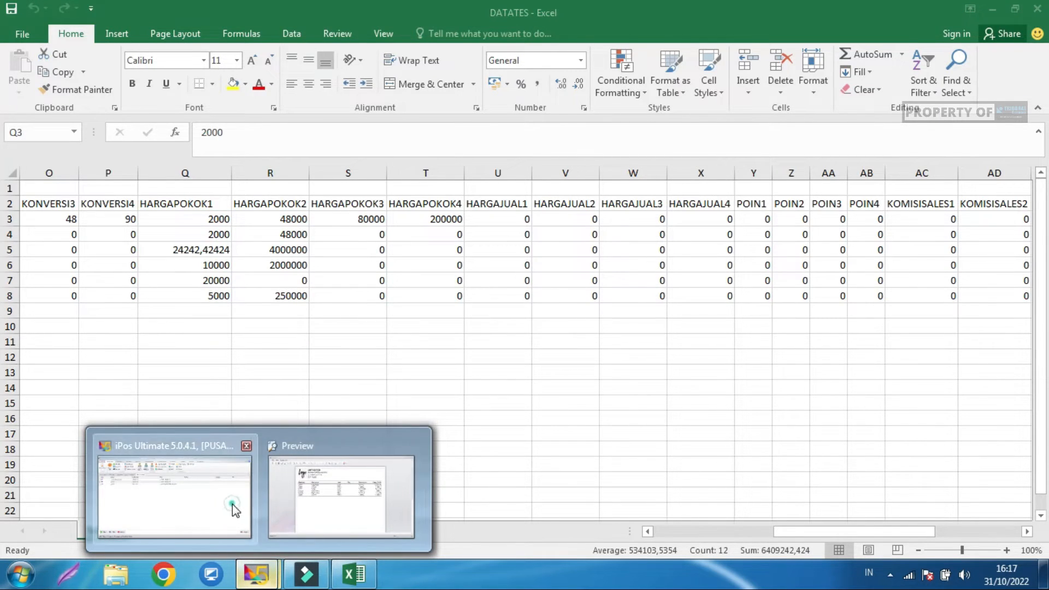
click(234, 504)
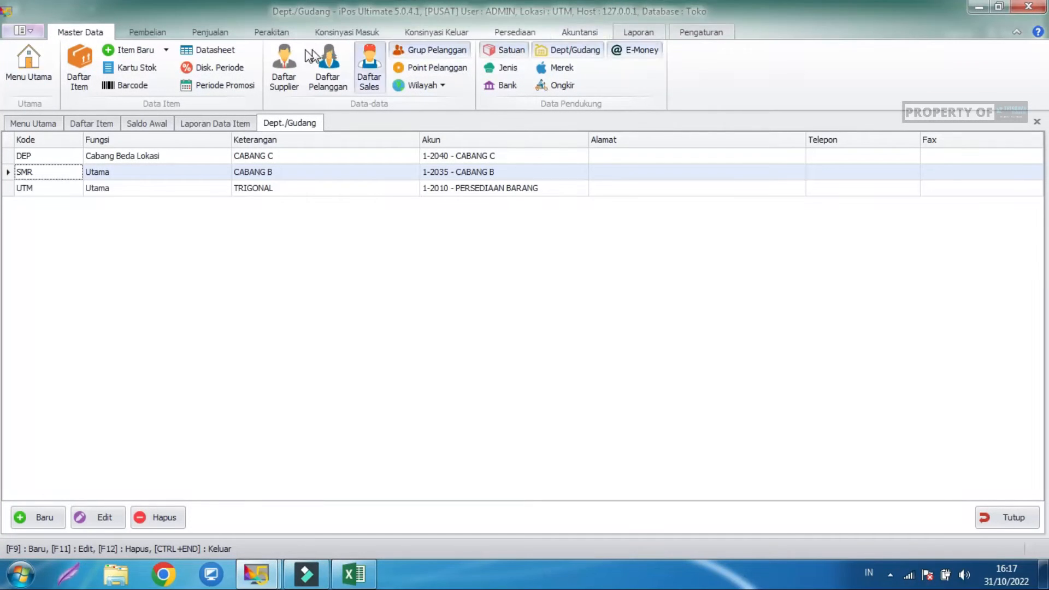
click(506, 32)
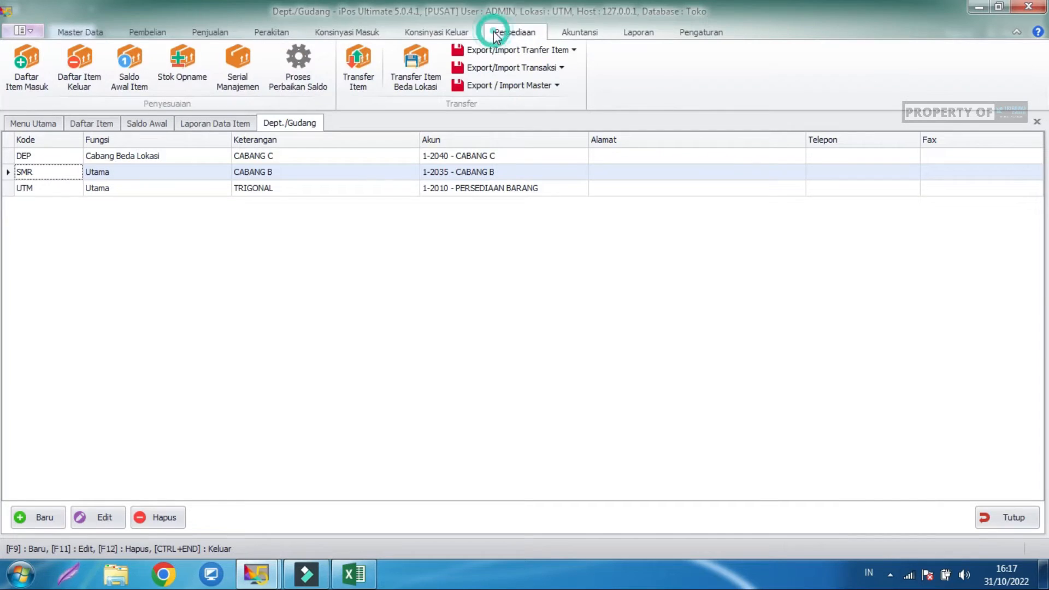
click(126, 60)
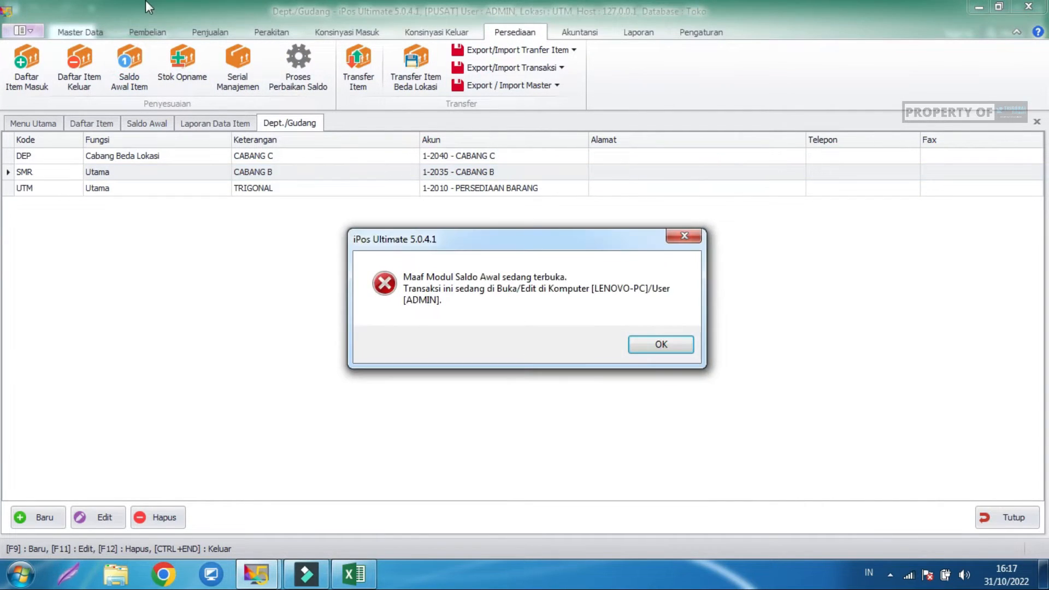
click(656, 350)
click(134, 124)
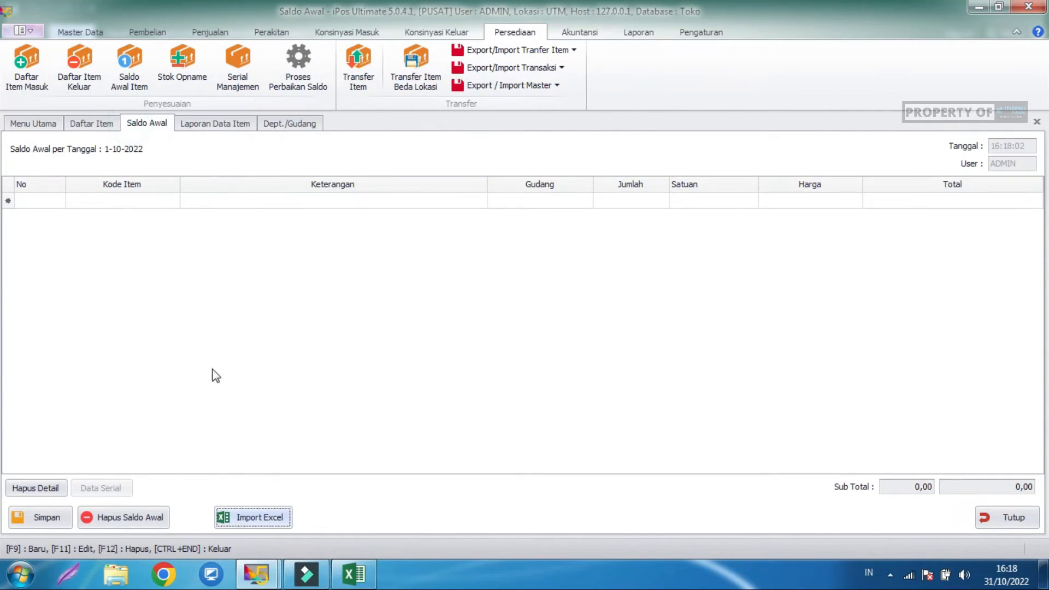
Start the Excel import of the opening balance and load IMPORT_SALDOAWAL_ITEMTESST from the Desktop as the source file
click(241, 517)
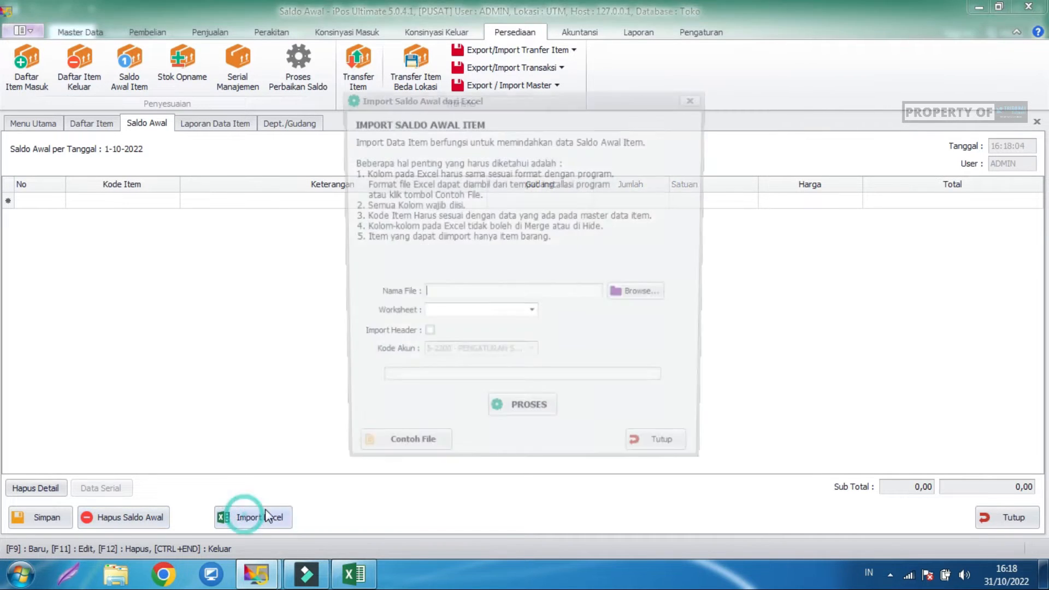
click(640, 304)
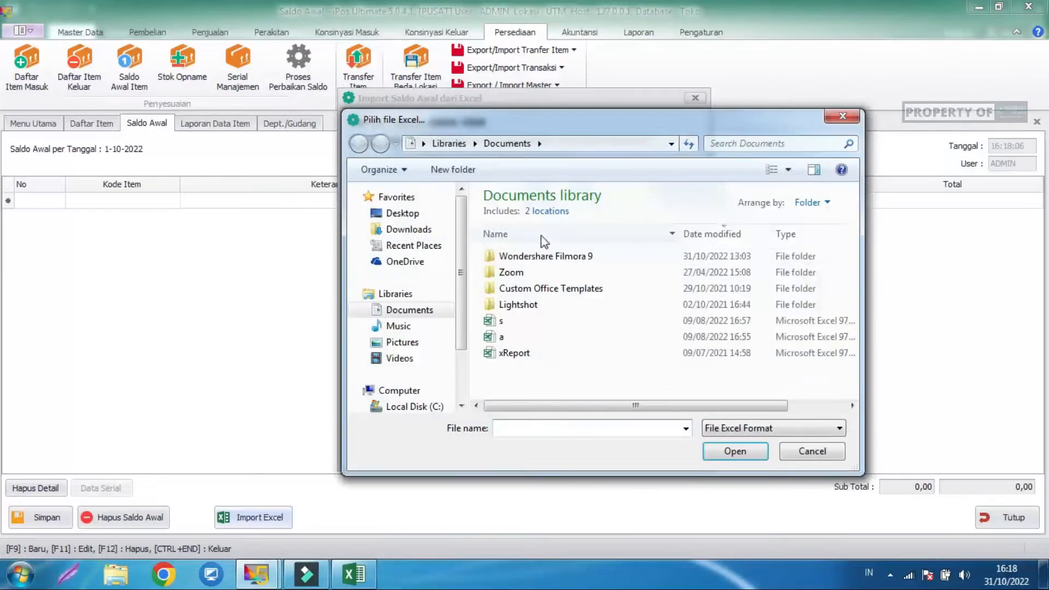
click(402, 213)
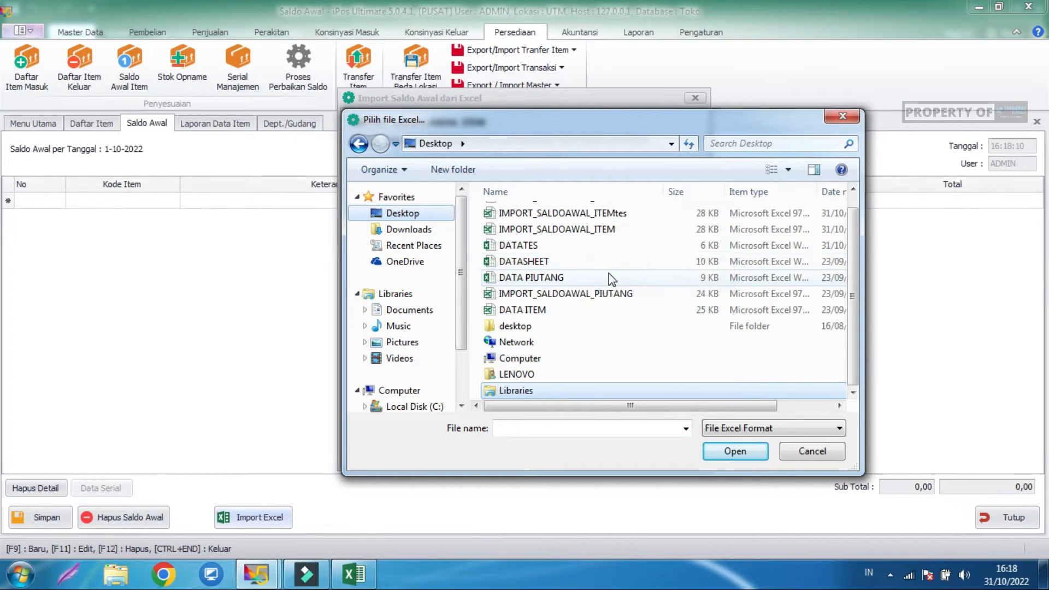
scroll(850, 243, up, 1)
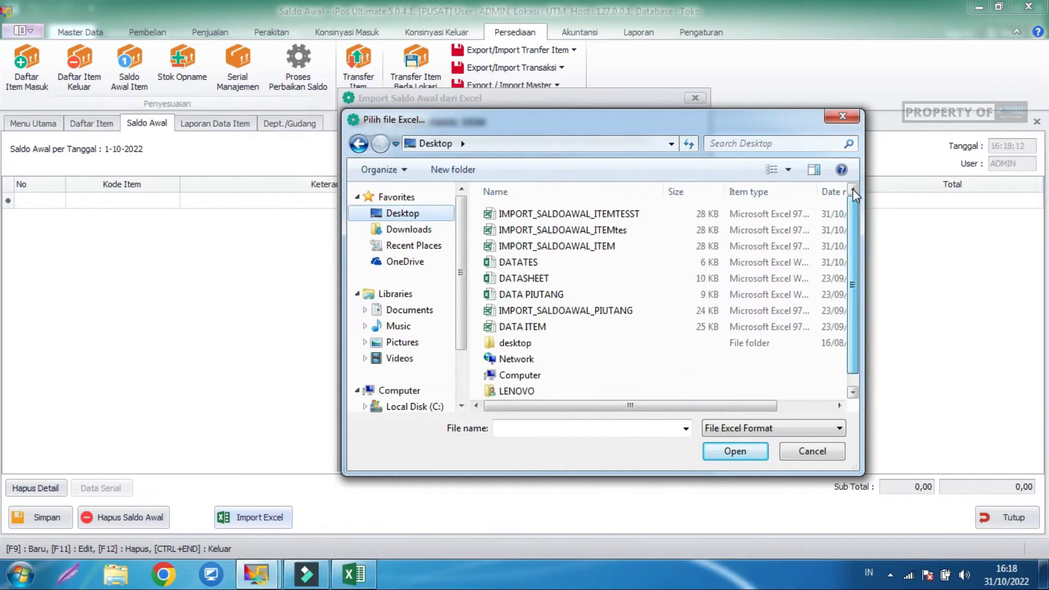
click(632, 213)
click(727, 451)
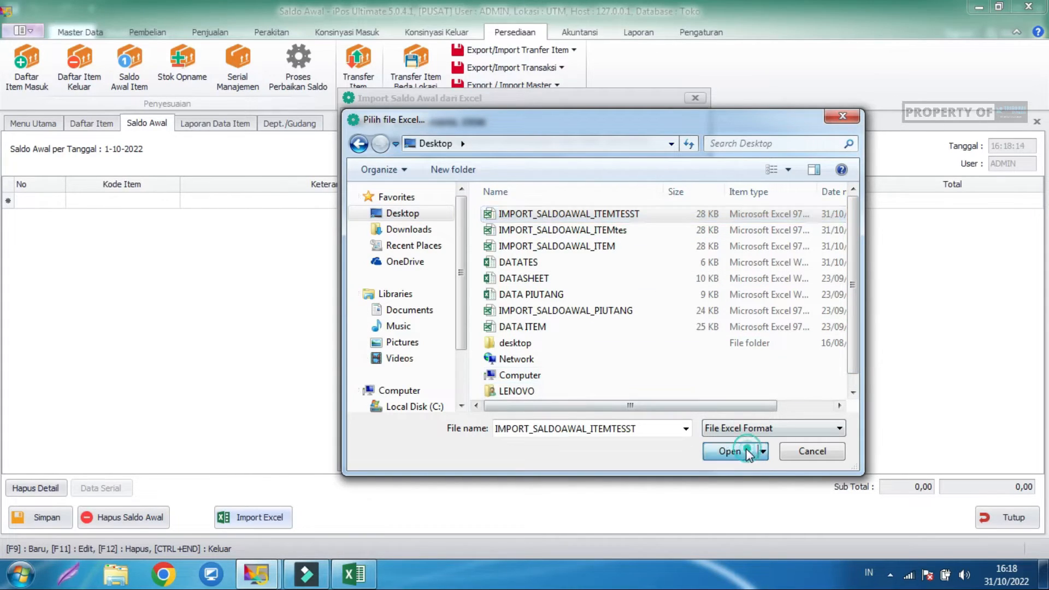
Choose the SALDOAWAL worksheet and run the opening-balance import, acknowledging its completion
click(525, 315)
click(532, 315)
click(532, 315)
click(499, 327)
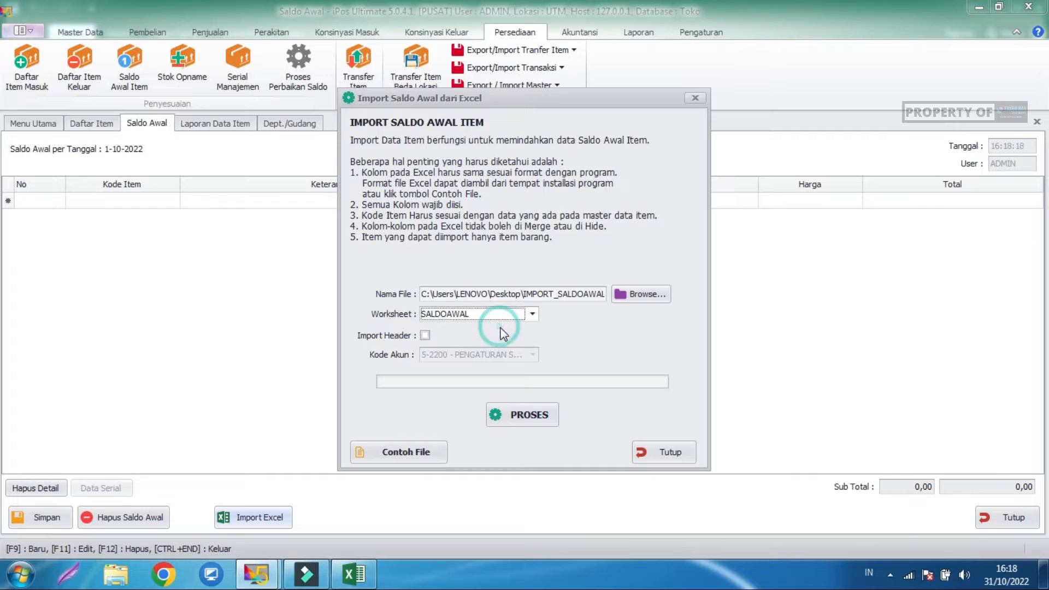
click(524, 413)
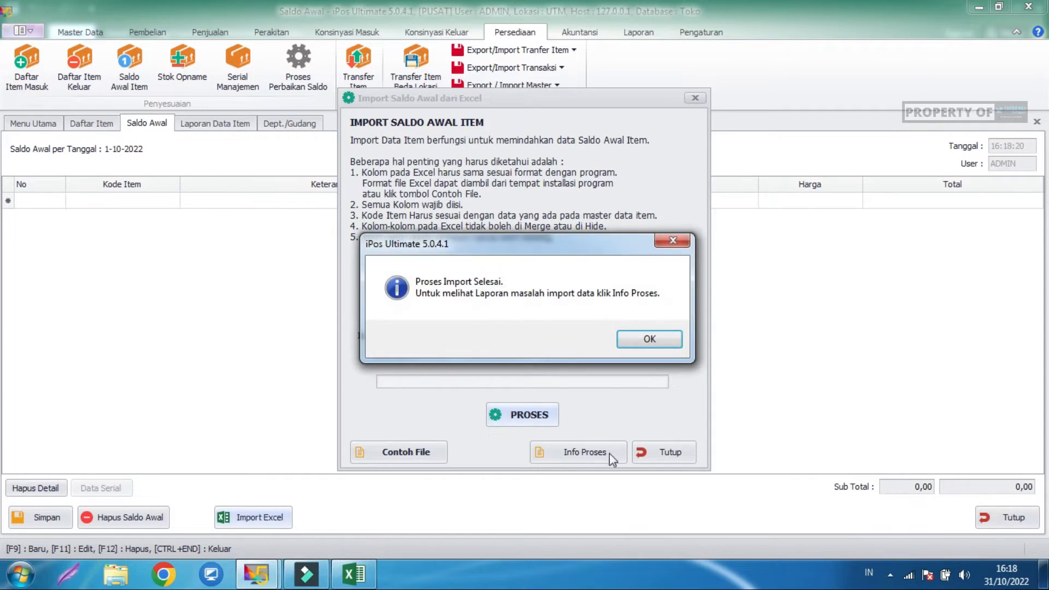
click(648, 340)
Review the import process report for errors, and close both the report and the import dialog
click(605, 448)
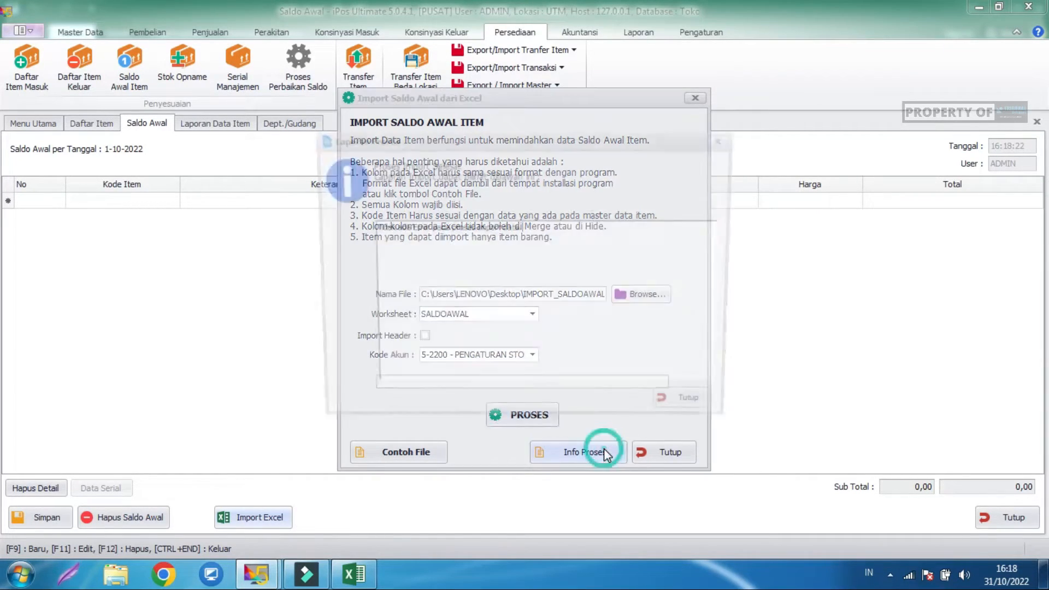
drag(458, 228, 387, 208)
click(458, 290)
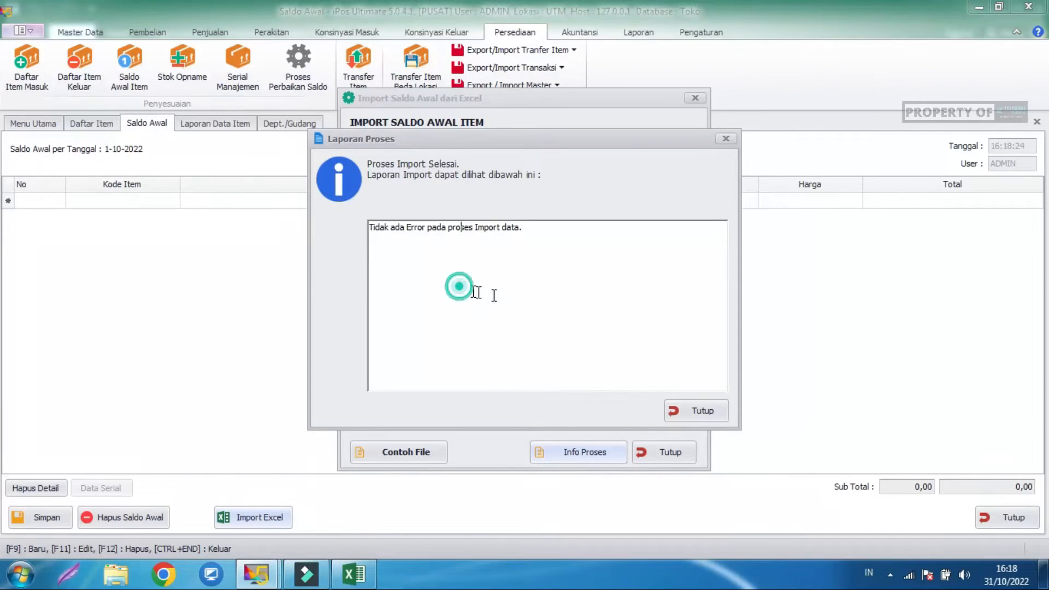
click(710, 409)
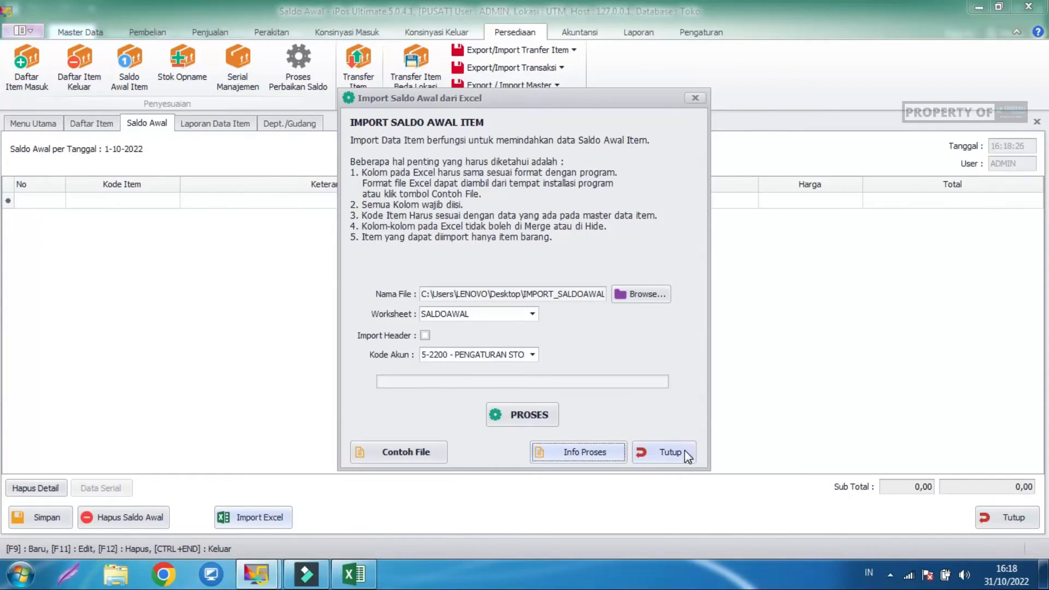
click(684, 451)
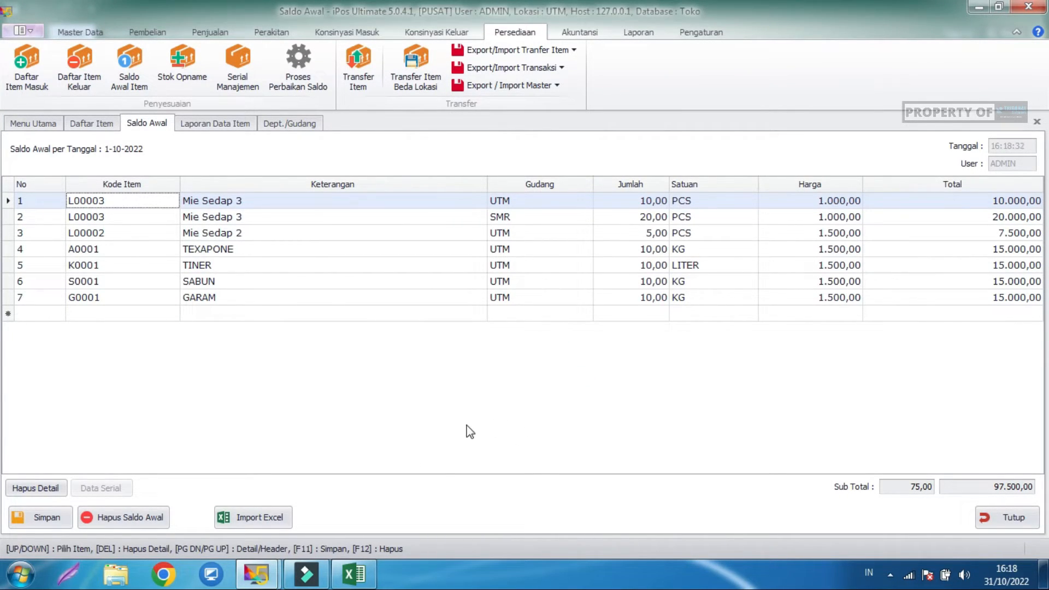
Refresh the Daftar Item list and check the items' stock quantities per unit in the UTM warehouse
click(93, 123)
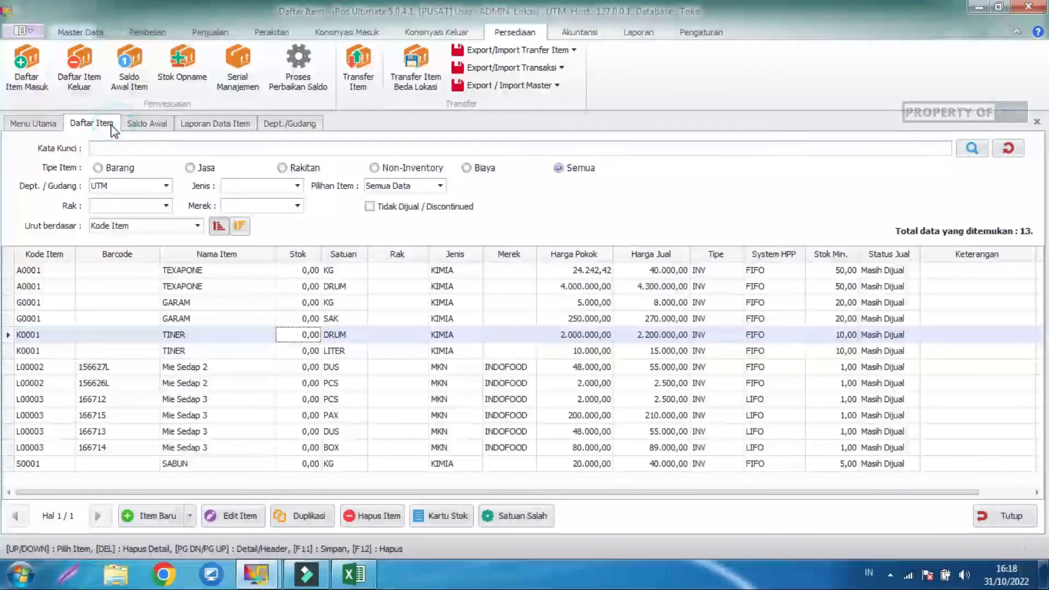
click(1008, 151)
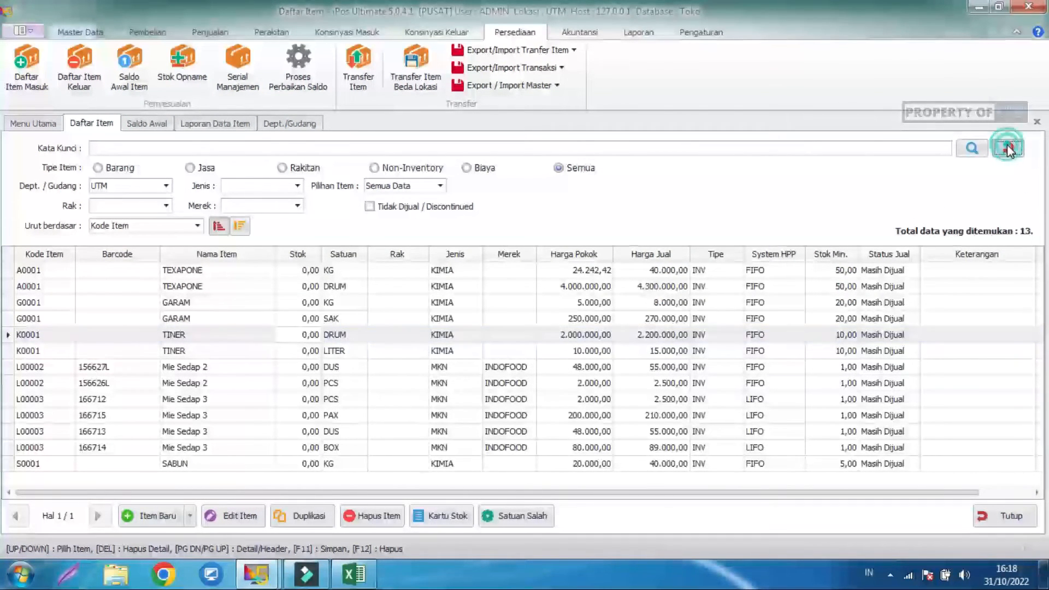
click(309, 306)
click(294, 388)
click(318, 433)
click(319, 387)
click(317, 432)
click(320, 463)
click(309, 415)
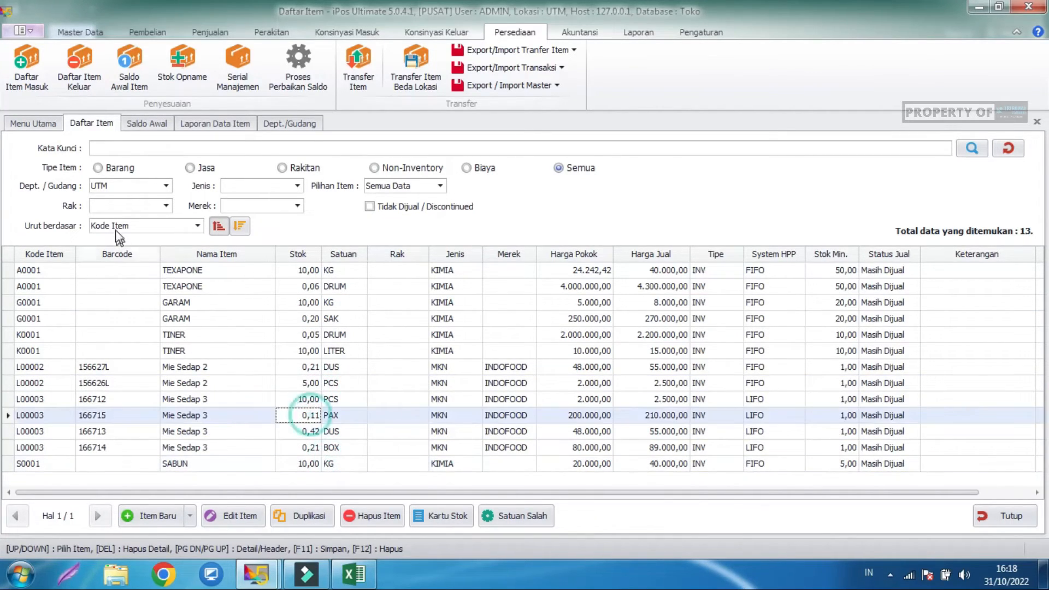
Filter the item list to the SMR warehouse and check the stock of item L00003 in each of its units
click(128, 189)
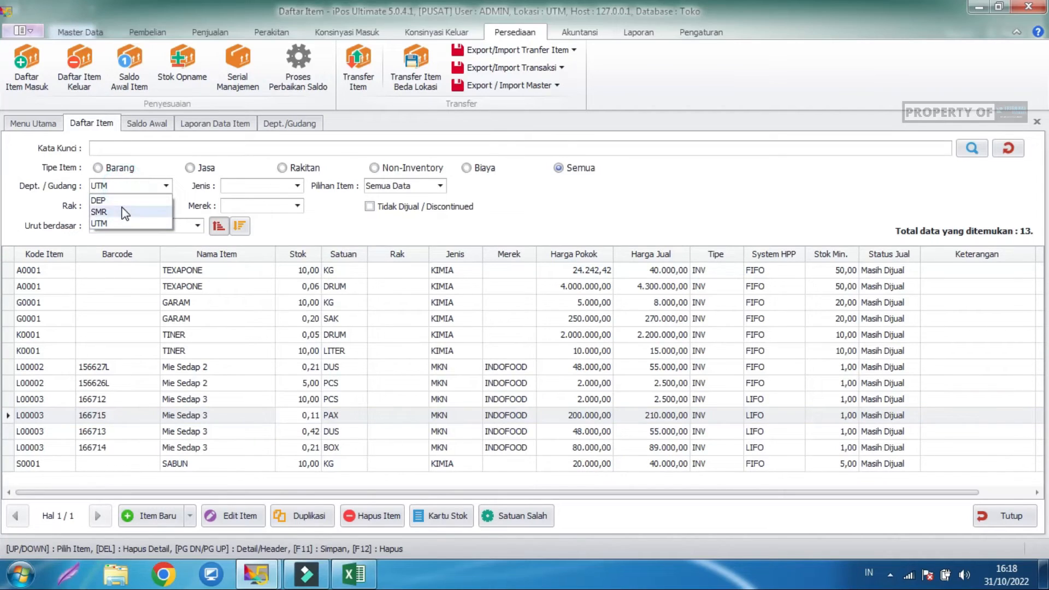
click(120, 212)
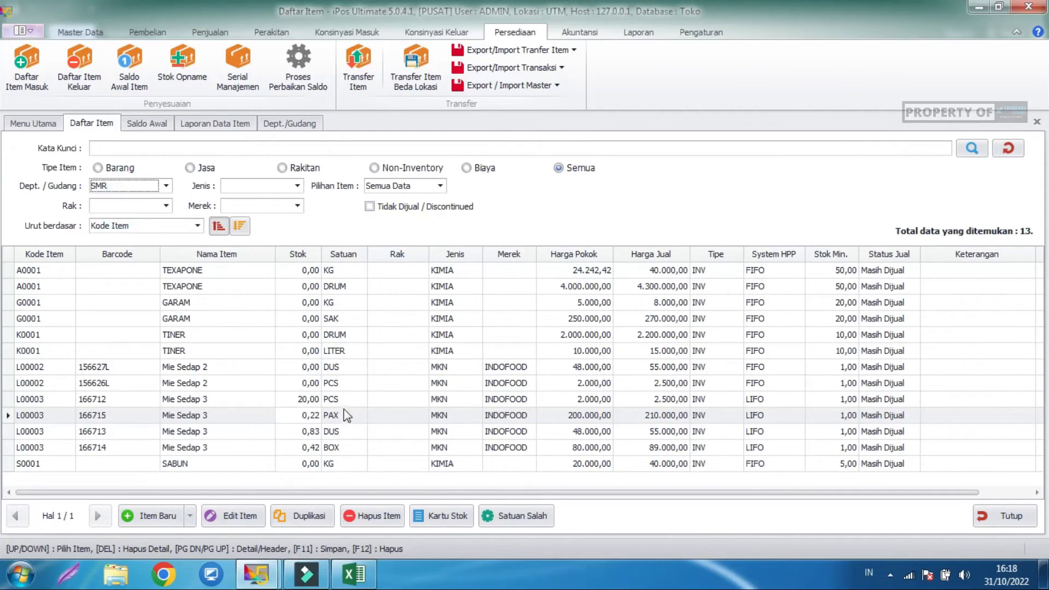
click(316, 400)
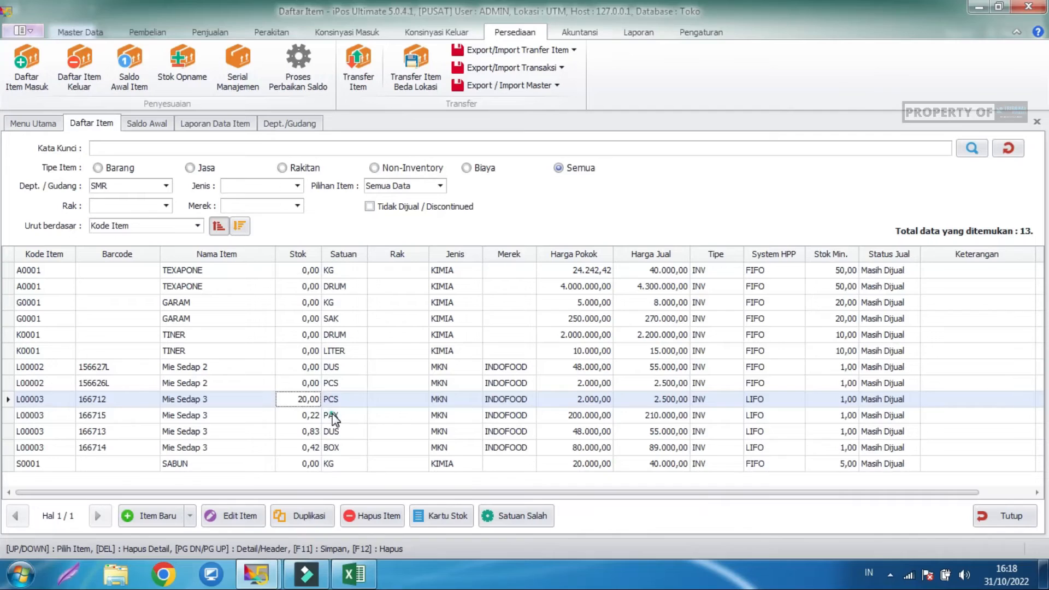
click(334, 419)
click(309, 401)
click(45, 400)
click(61, 444)
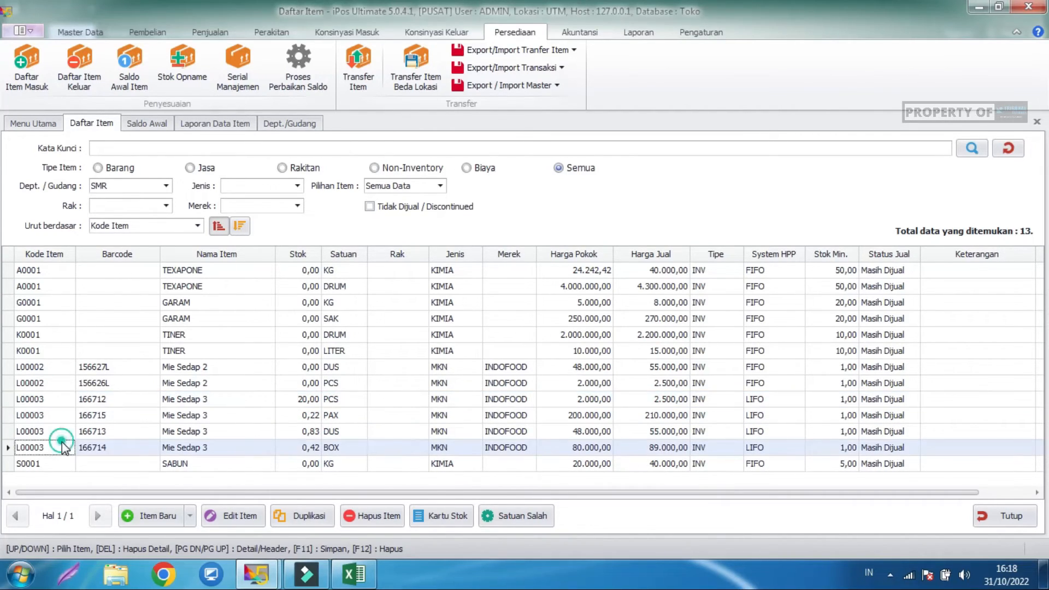
click(67, 428)
click(66, 413)
click(63, 399)
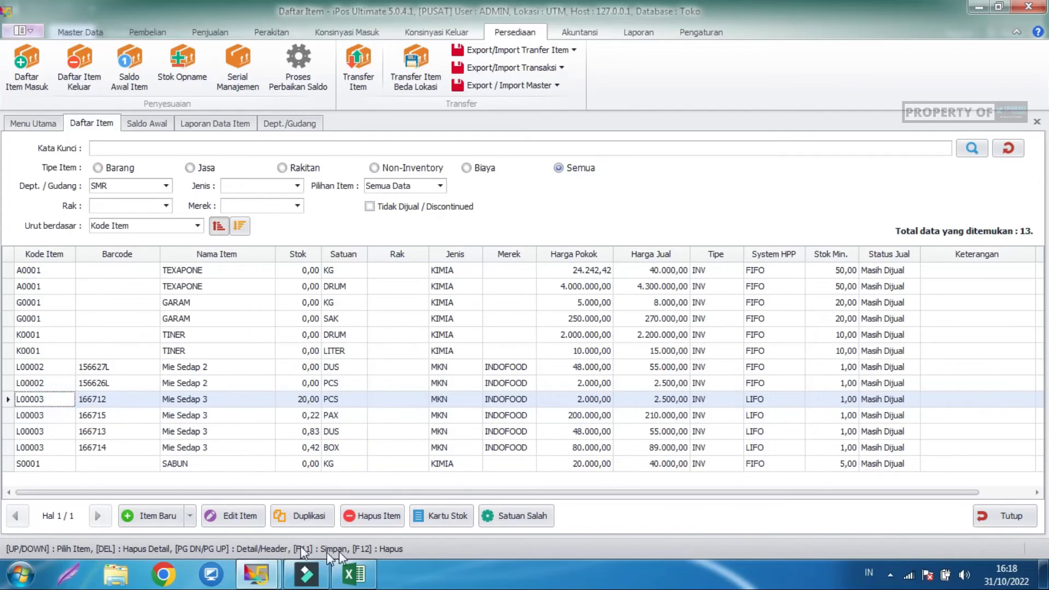